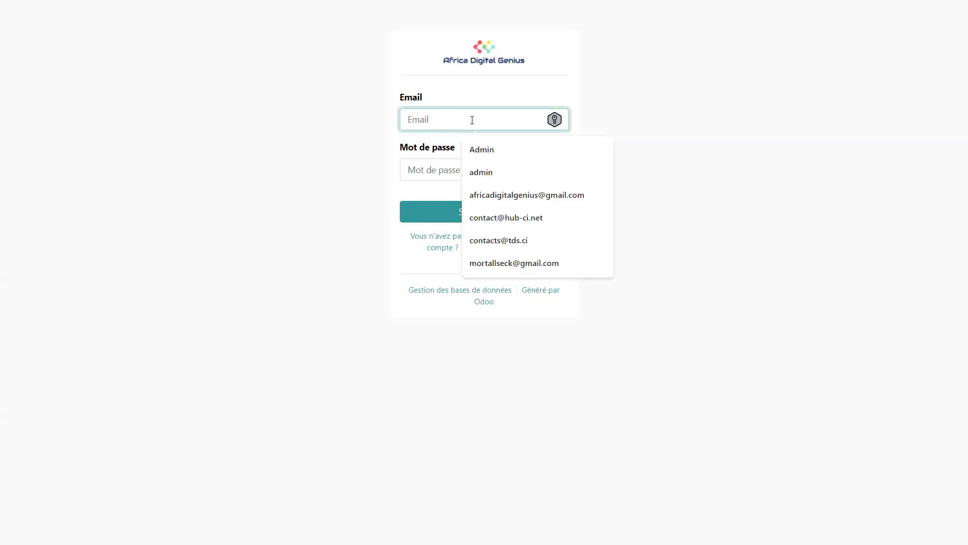
Log in as demo with the account password, dismiss the password warning and decline saving the credentials.
type("mo")
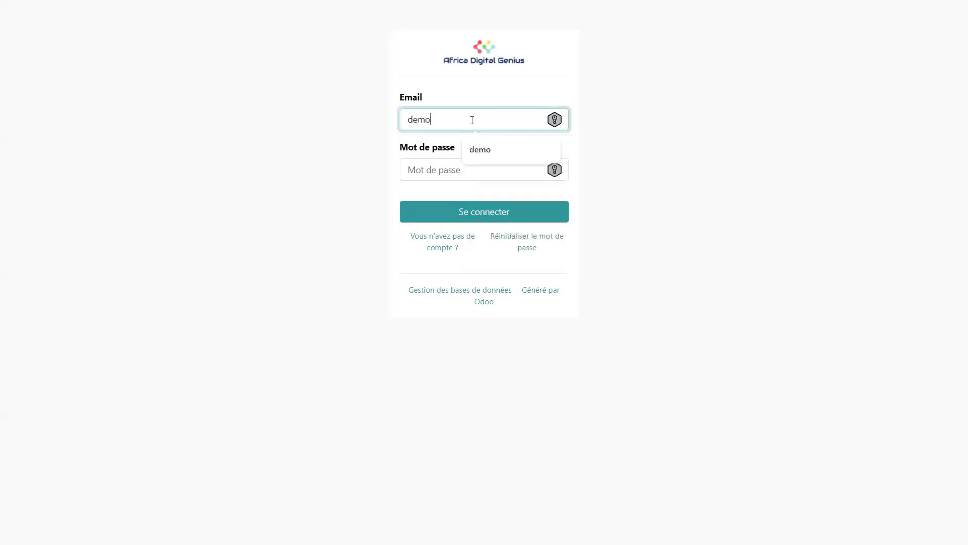
key("Tab")
type("demo")
key("Return")
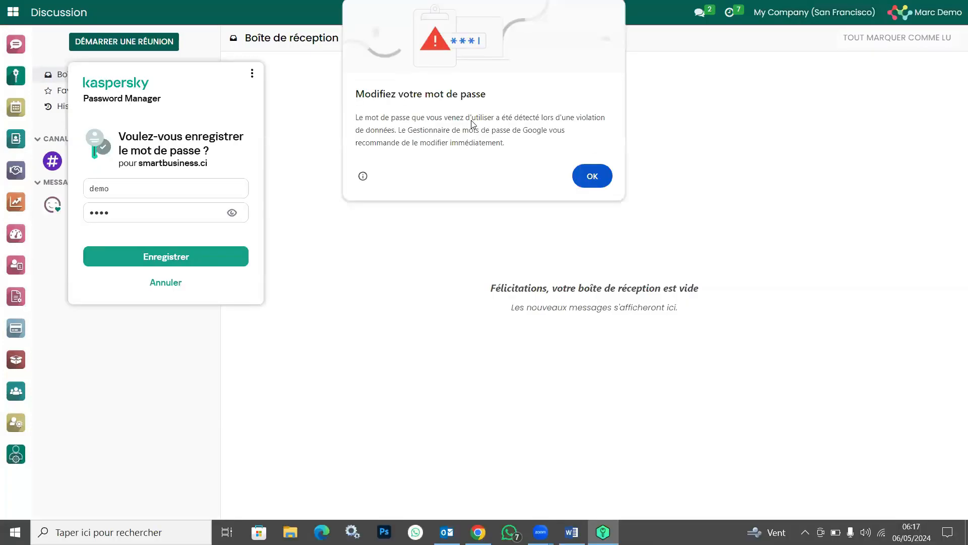
left_click(609, 176)
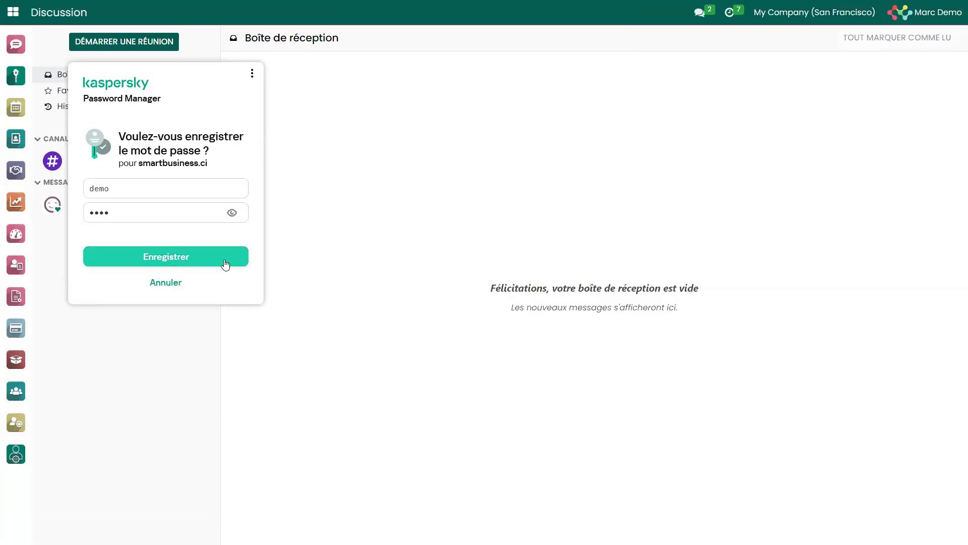
left_click(163, 284)
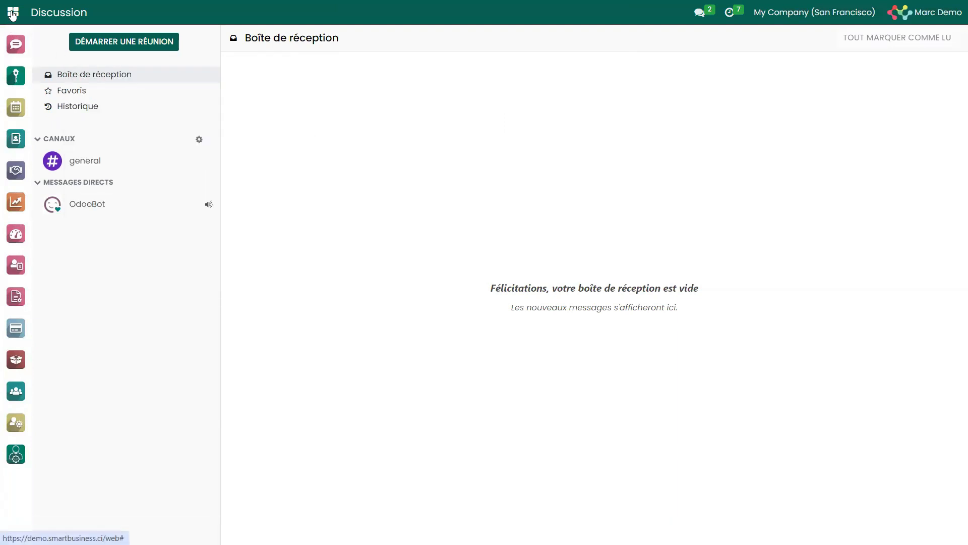
Open the Gestion immobilière module and display its Propriétaires list.
left_click(12, 14)
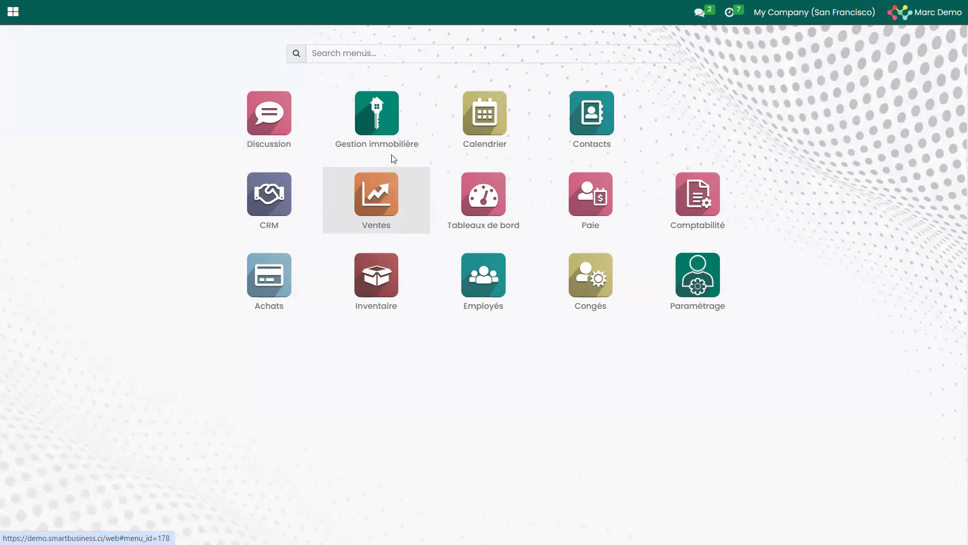
left_click(375, 127)
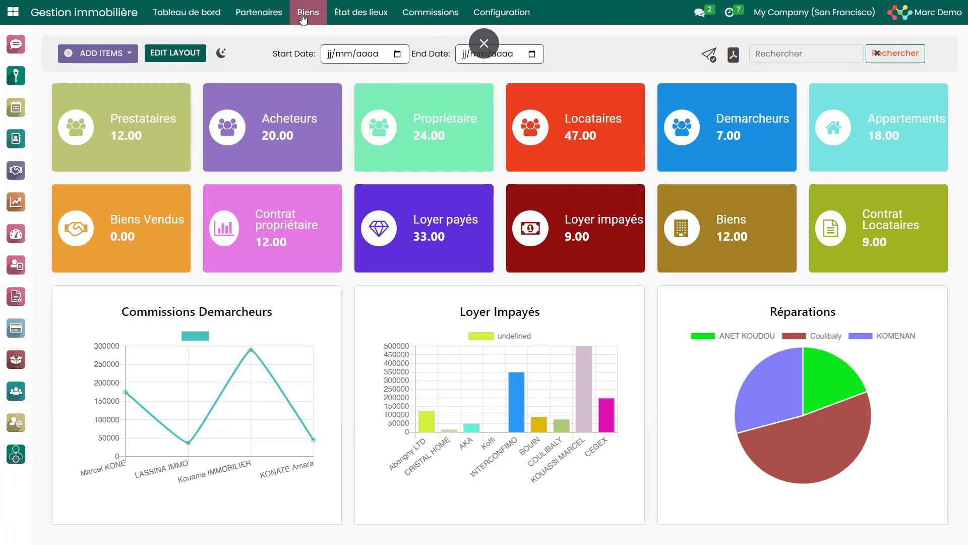
left_click(258, 12)
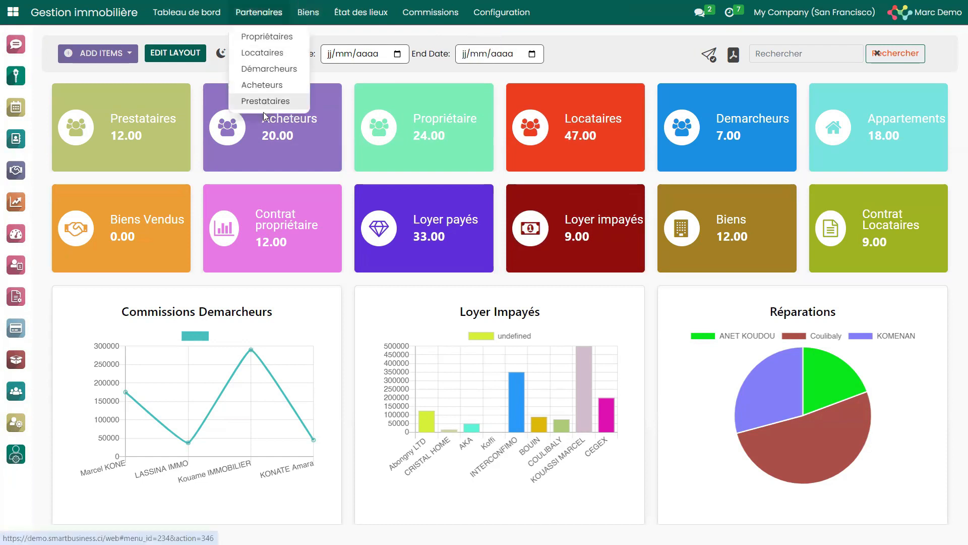
left_click(308, 12)
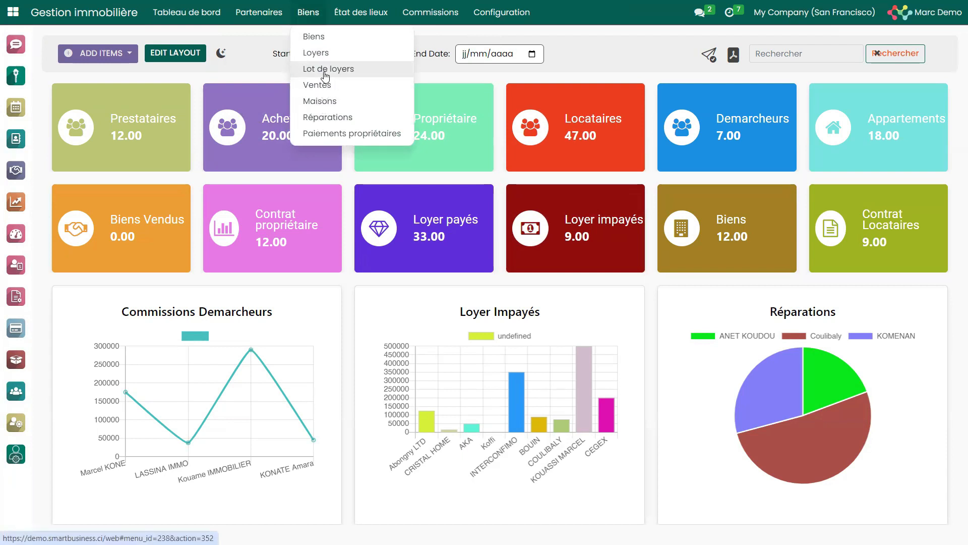
mouse_move(359, 16)
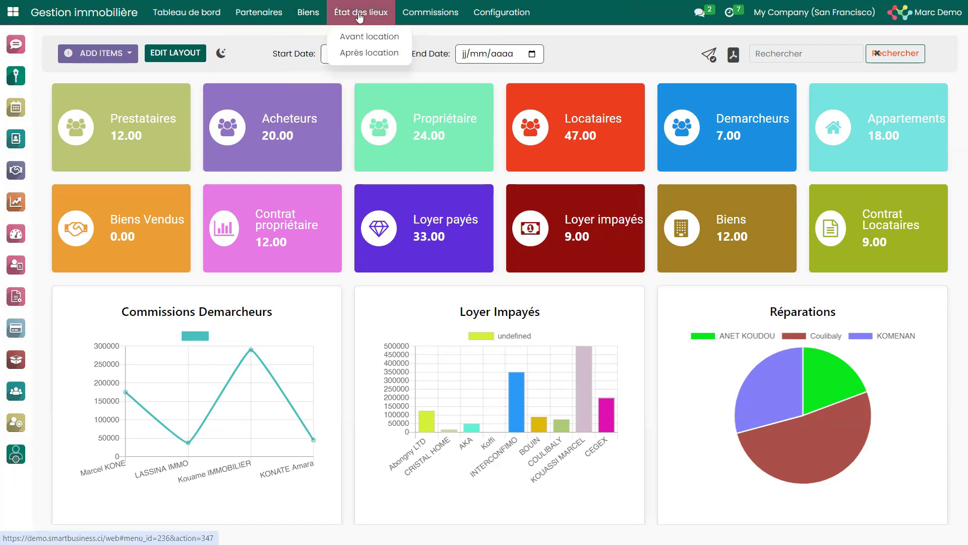
mouse_move(397, 22)
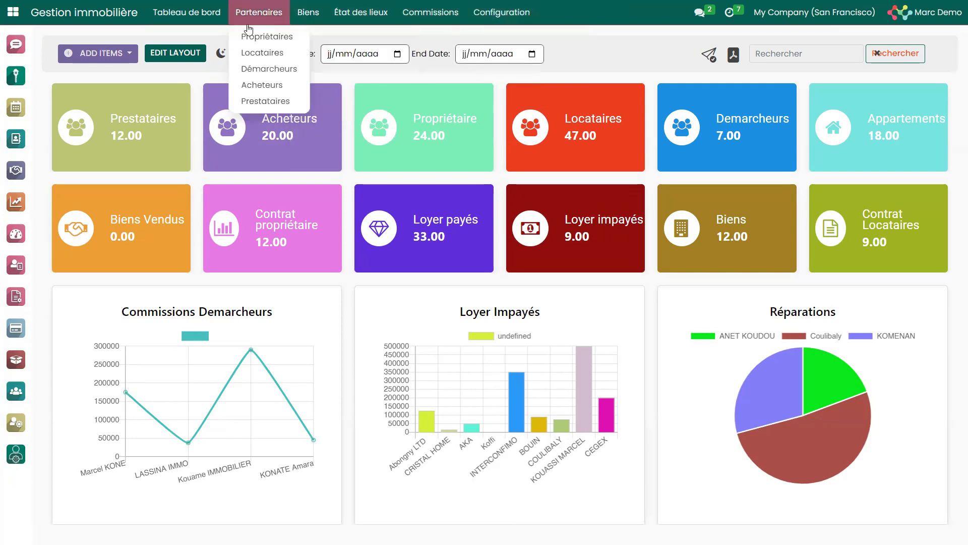
left_click(273, 37)
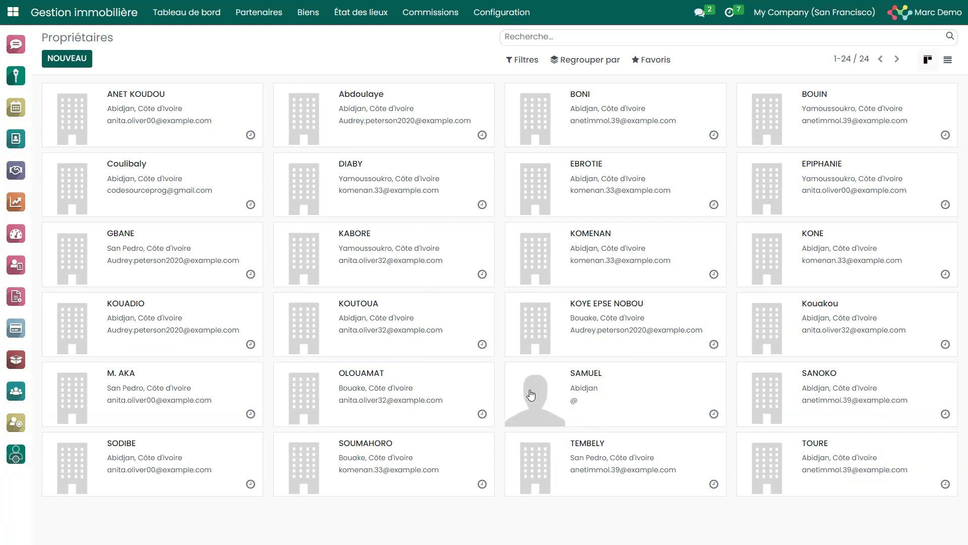
Try to save a blank new owner record and examine its Ventes & Achats, Comptabilité and Biens sections.
left_click(65, 59)
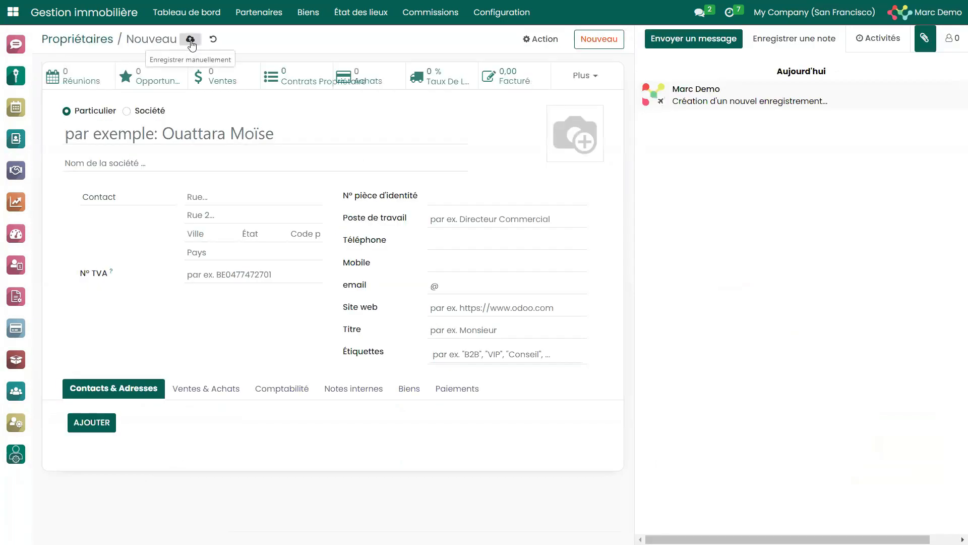
left_click(190, 40)
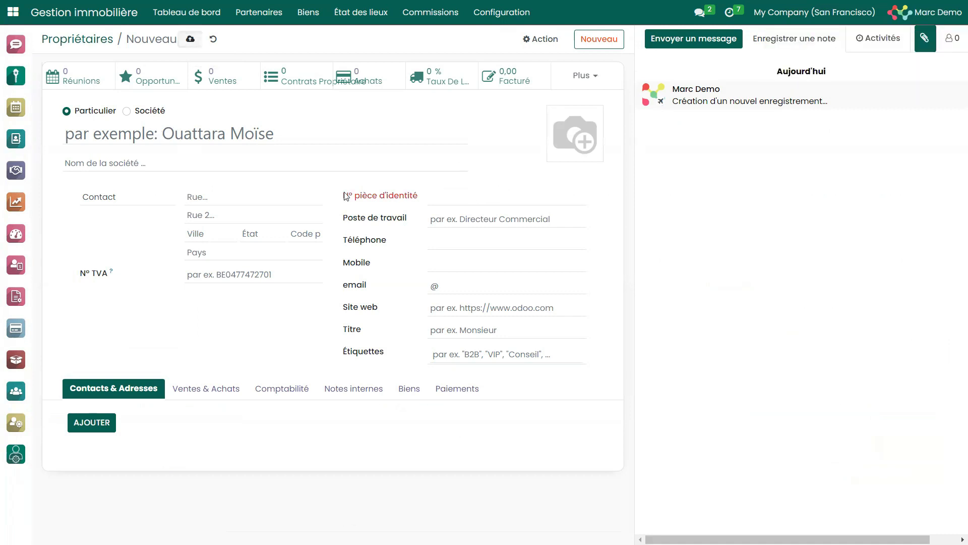
left_click(213, 390)
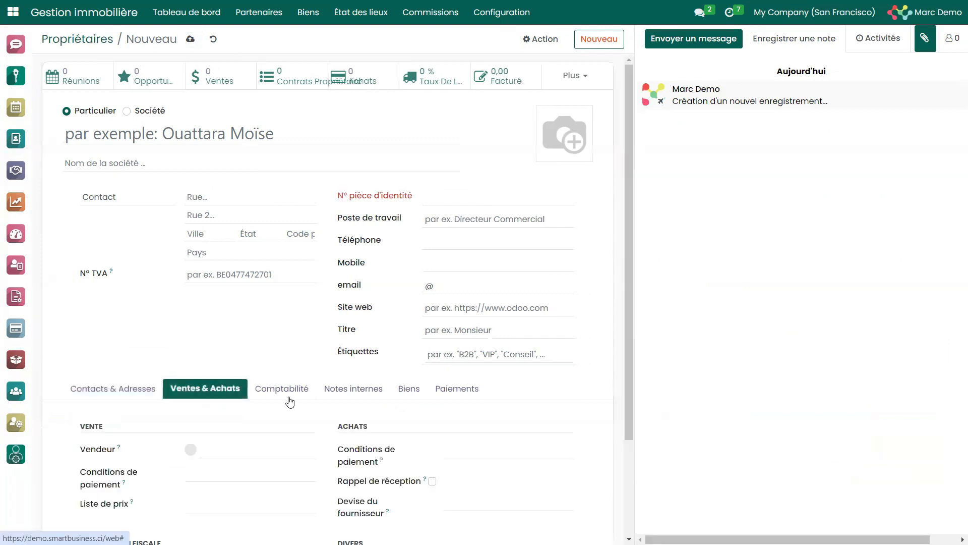
left_click(292, 393)
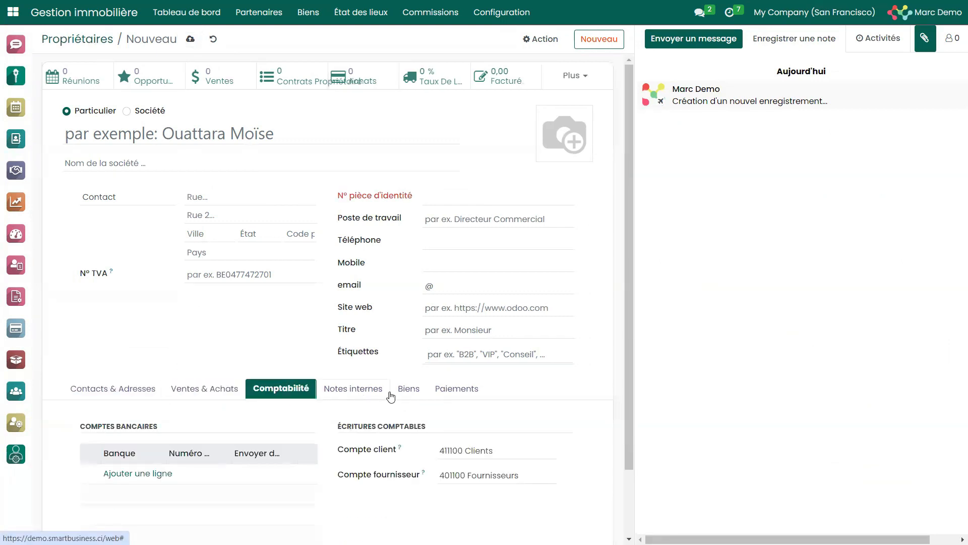
left_click(410, 390)
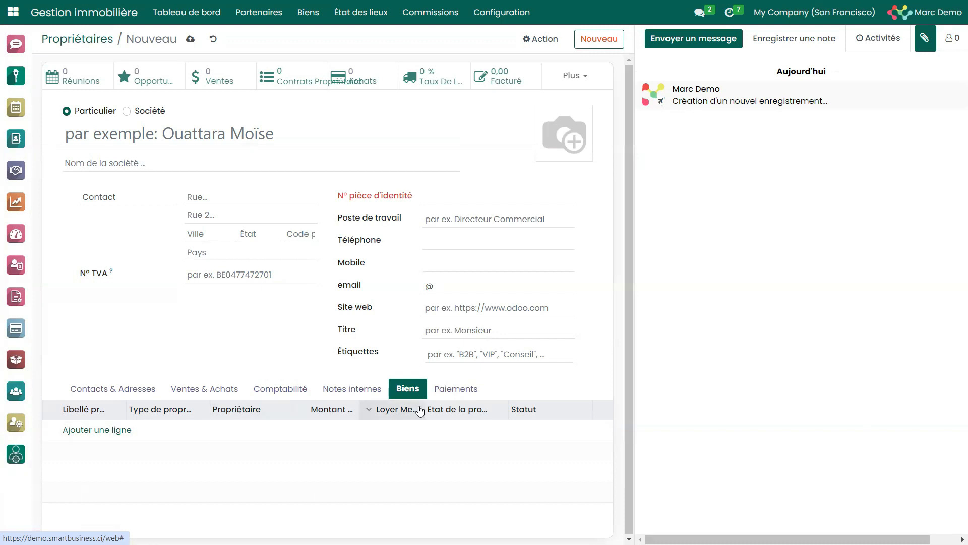
Start a new property for the owner and try the property types Villa, Cour commune and Immeuble.
left_click(96, 433)
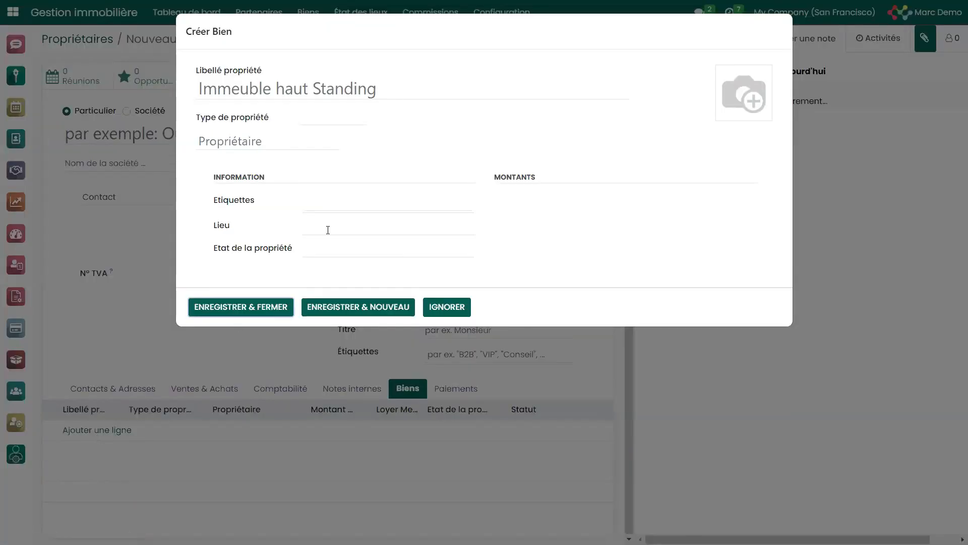
left_click(335, 120)
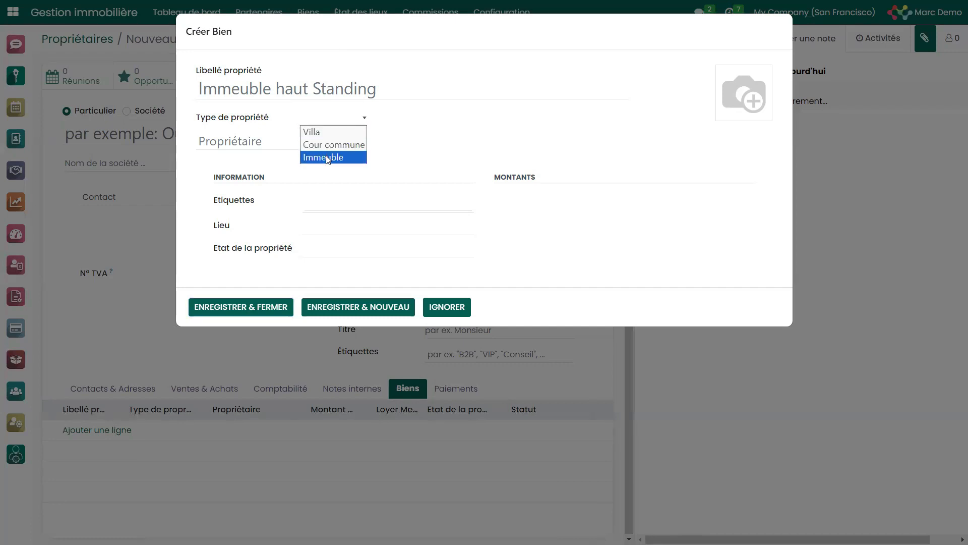
left_click(313, 132)
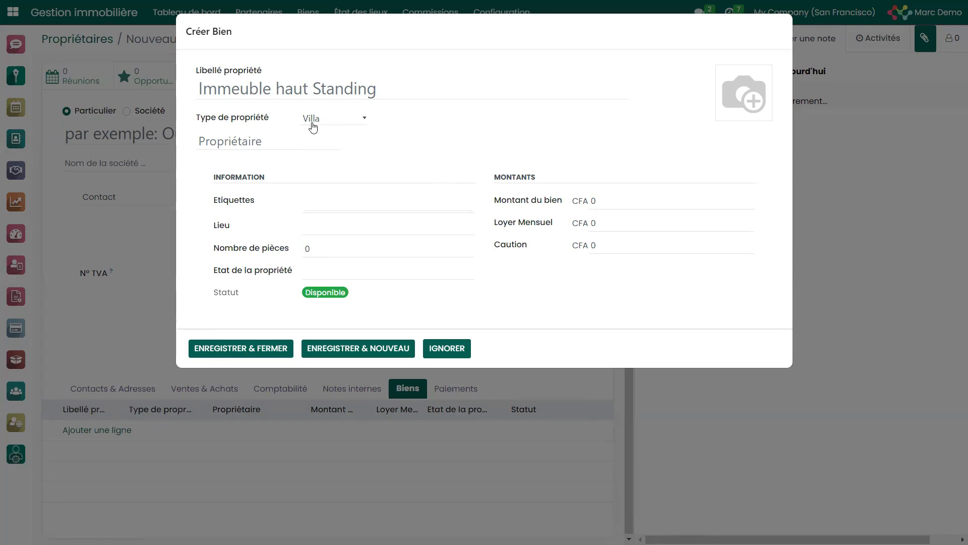
left_click(337, 124)
left_click(336, 145)
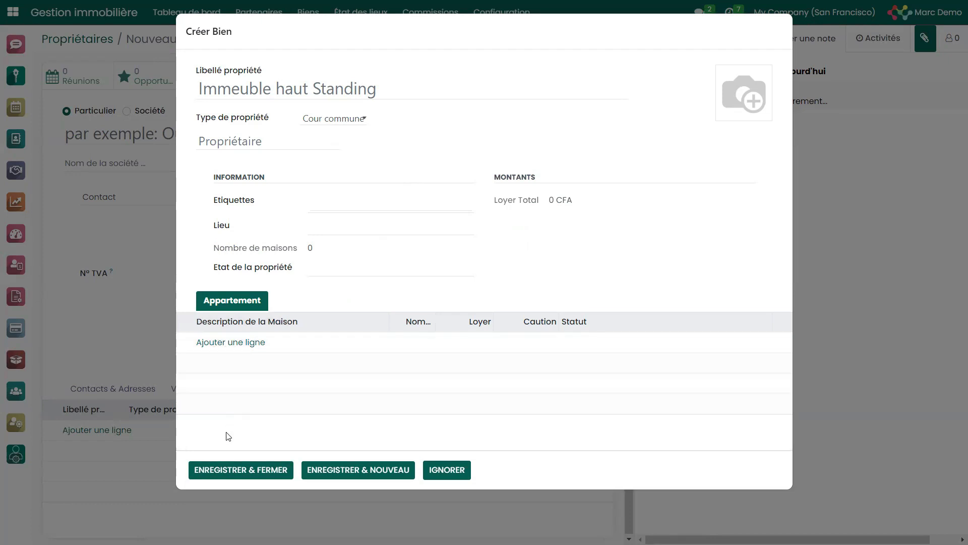
left_click(335, 129)
left_click(321, 156)
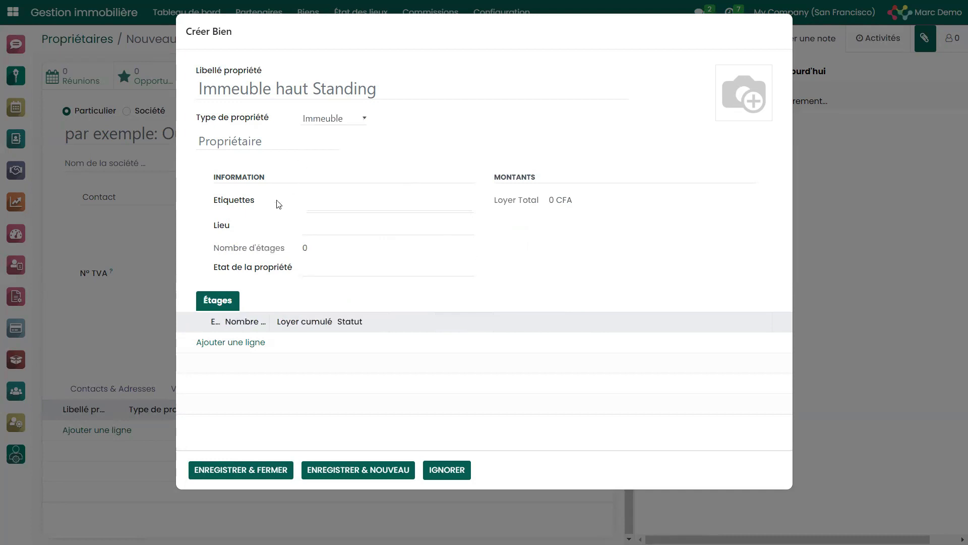
Open a blank floor entry for the building, discard the floor and property, and return to the Propriétaires list.
left_click(218, 342)
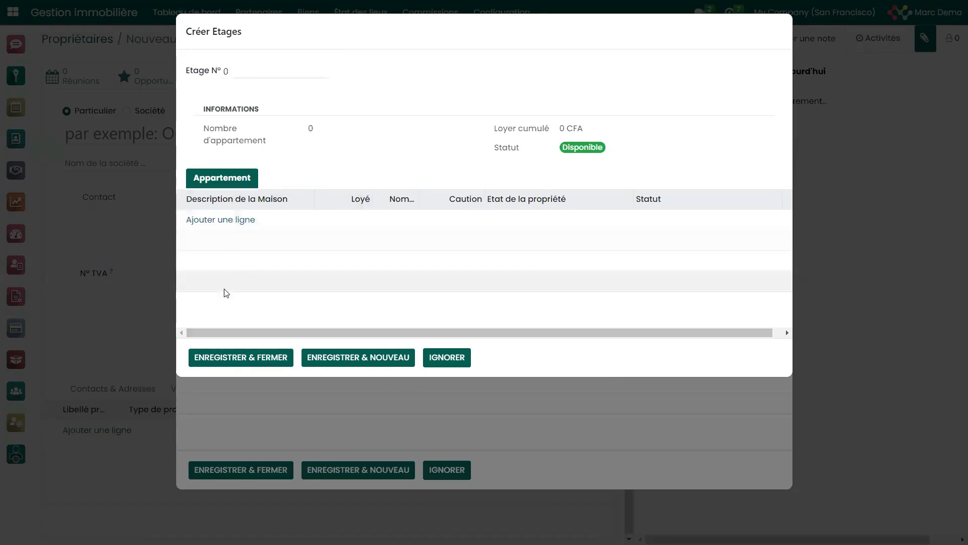
left_click(448, 359)
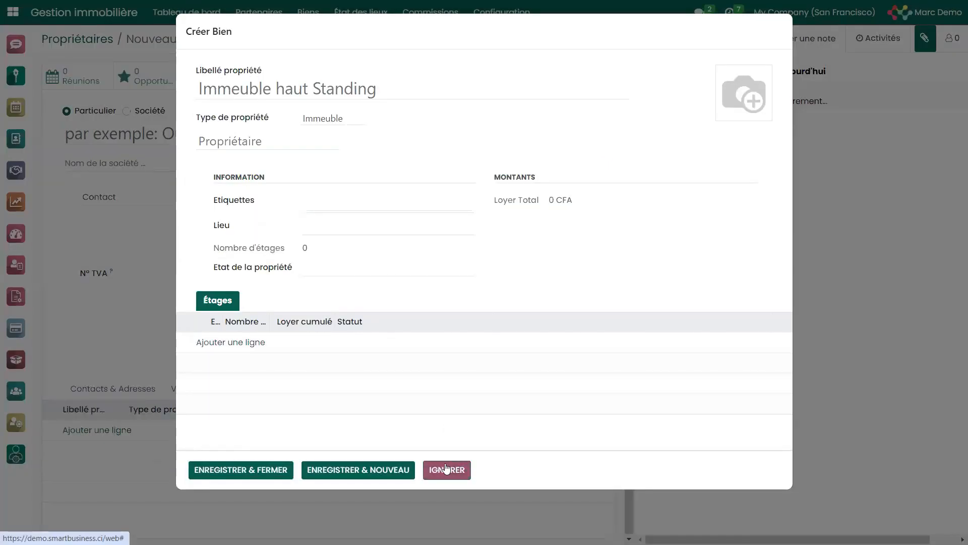
left_click(446, 468)
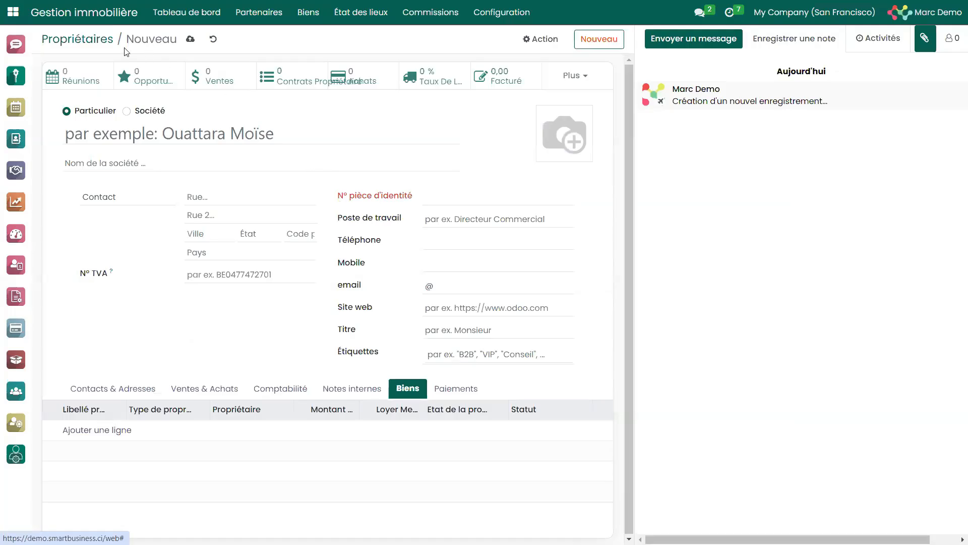
left_click(92, 47)
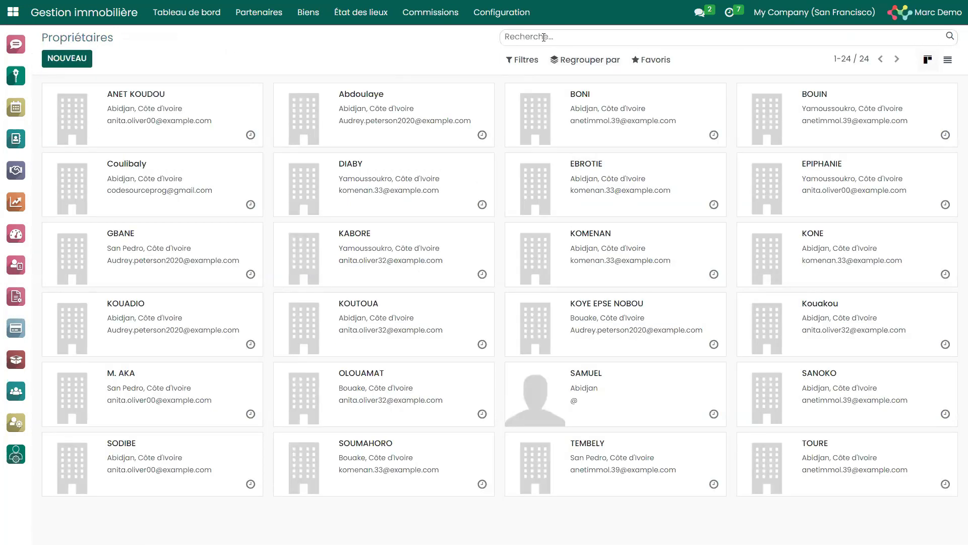
Search the owners by partial name and open the matching owner's Biens section.
type("couli")
key("Return")
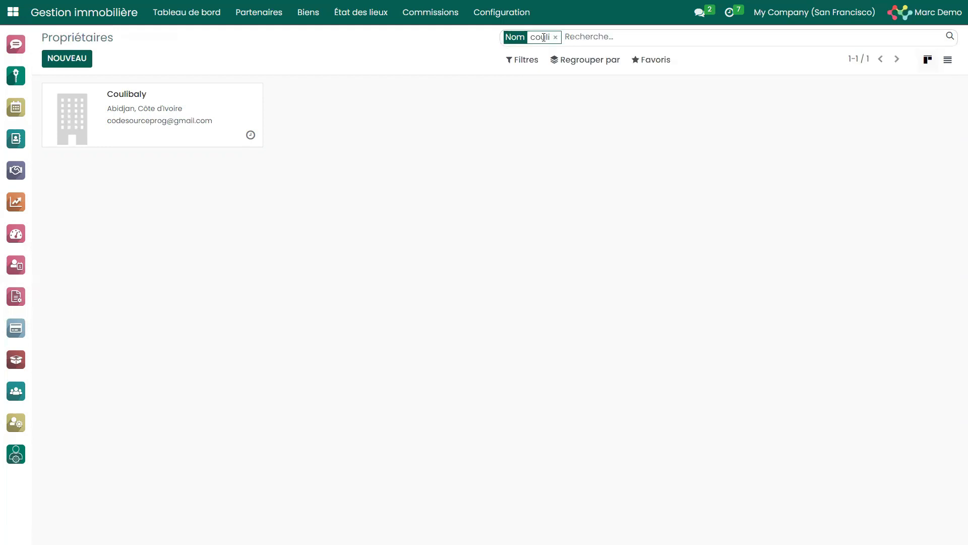
left_click(237, 113)
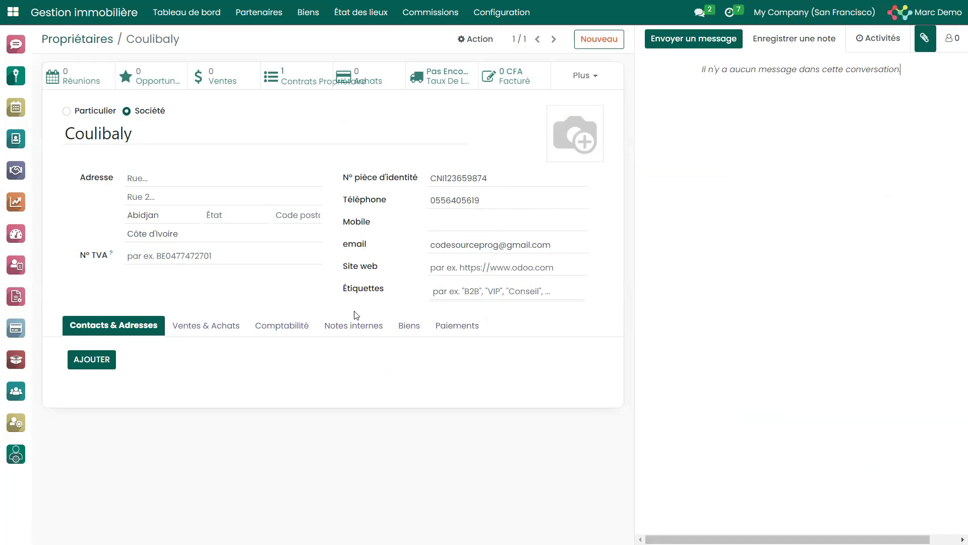
left_click(409, 334)
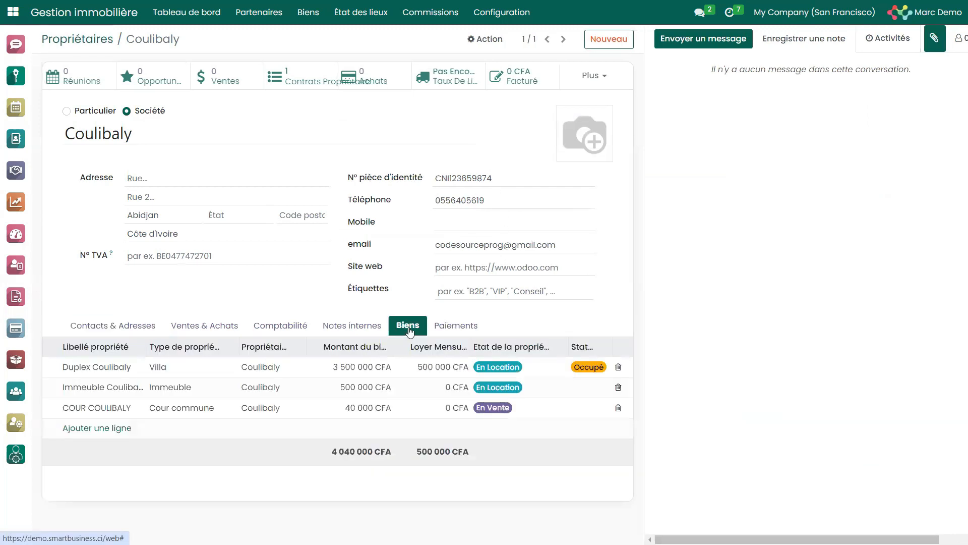
Examine the details of the owner's Villa, Immeuble and Cour commune properties, closing each one without saving.
left_click(192, 369)
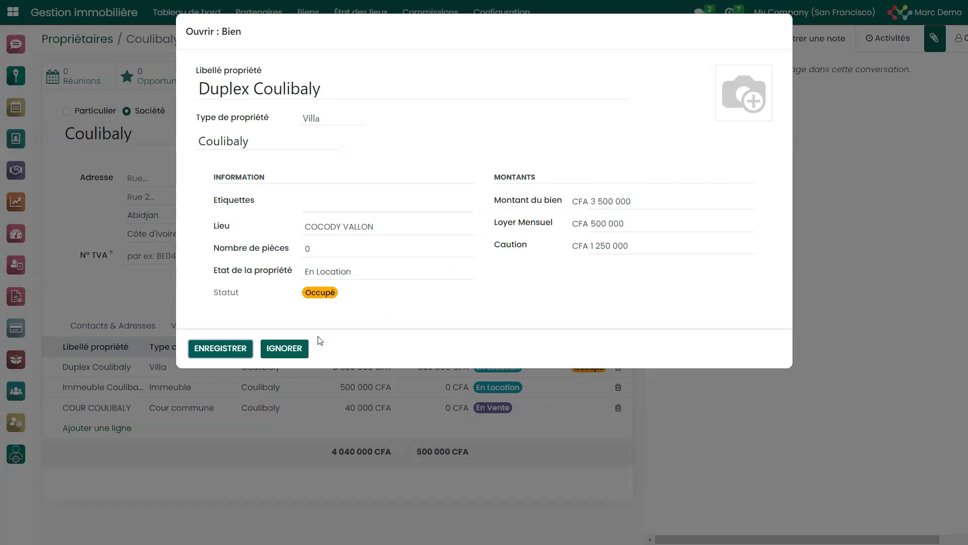
left_click(286, 348)
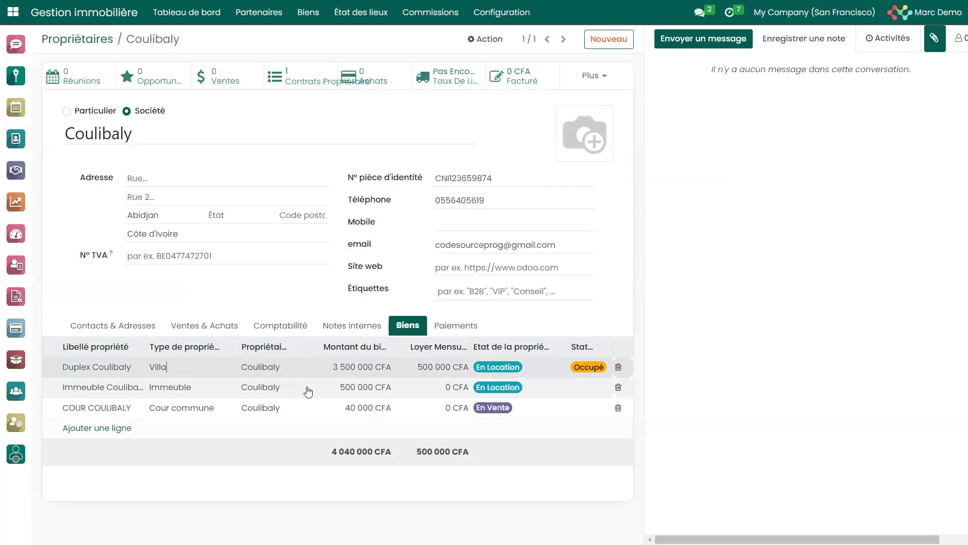
left_click(309, 391)
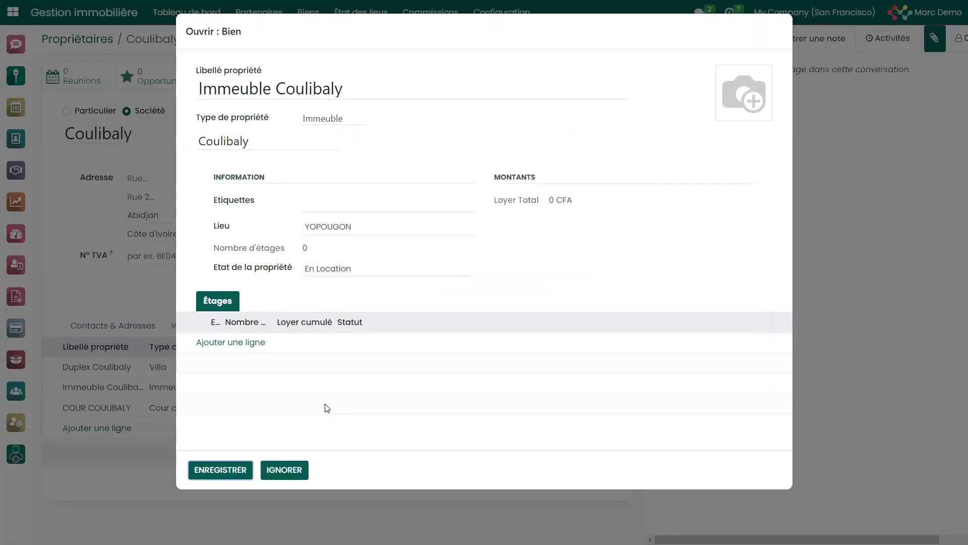
left_click(284, 469)
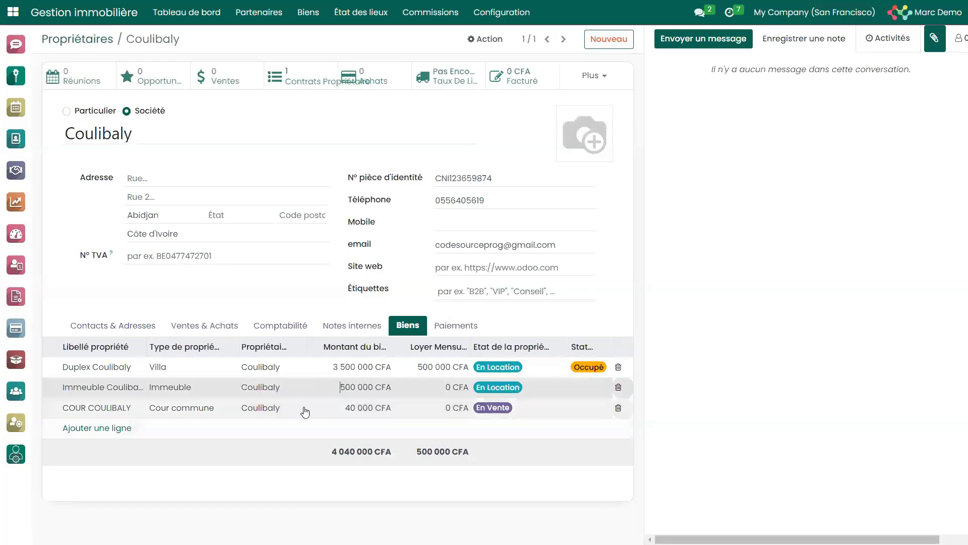
left_click(294, 413)
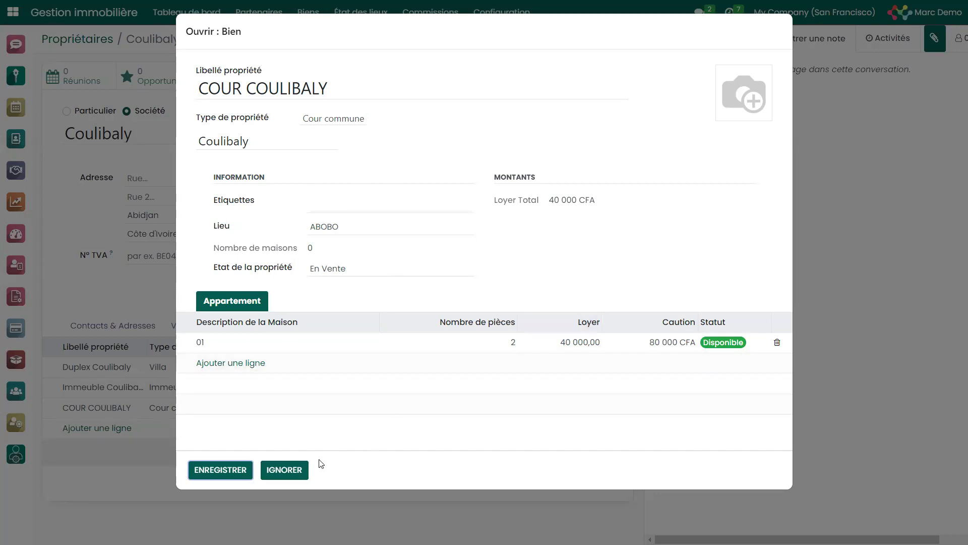
left_click(282, 469)
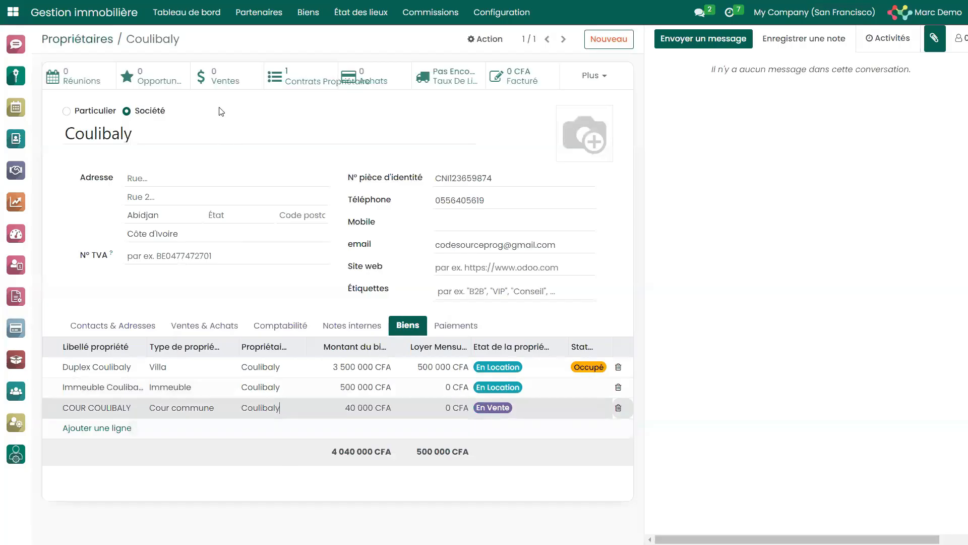
Open the Biens list covering the properties of all owners.
left_click(308, 12)
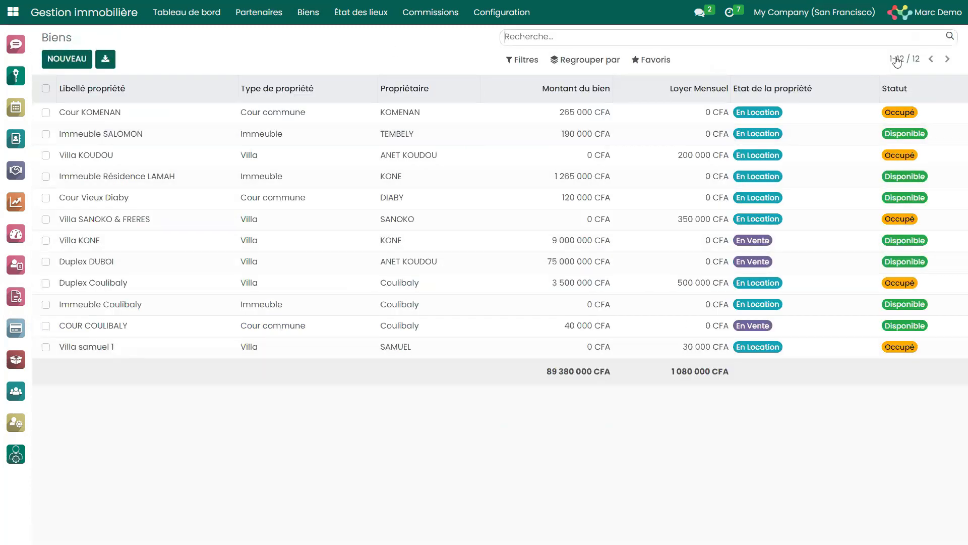
Open the 190 000 CFA Immeuble, switch its Etat de la propriété to En Vente, and set it back to En Location.
left_click(803, 137)
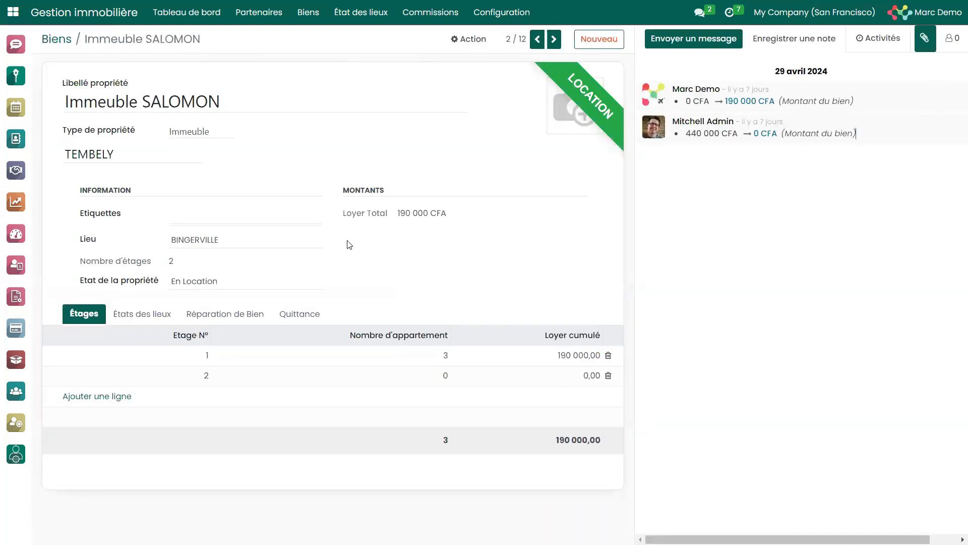
left_click(233, 282)
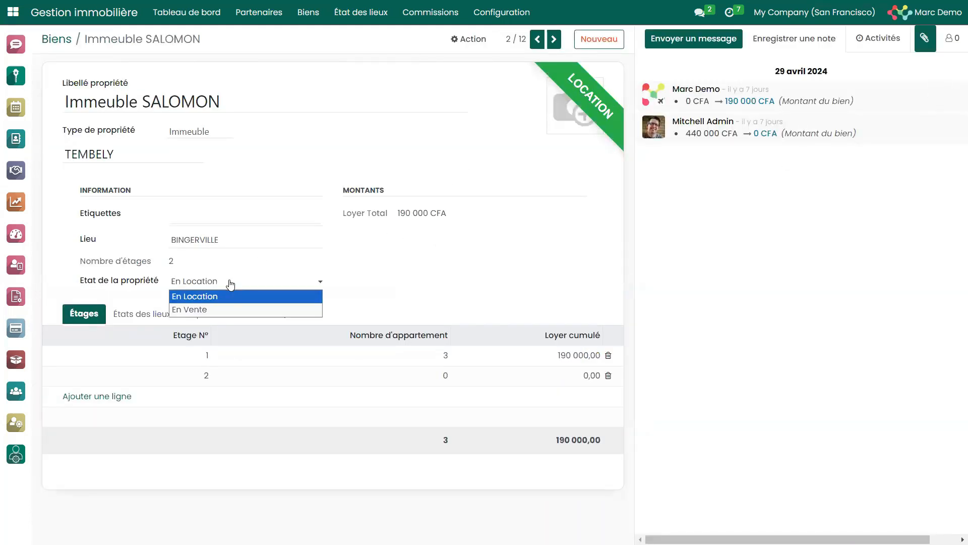
left_click(203, 310)
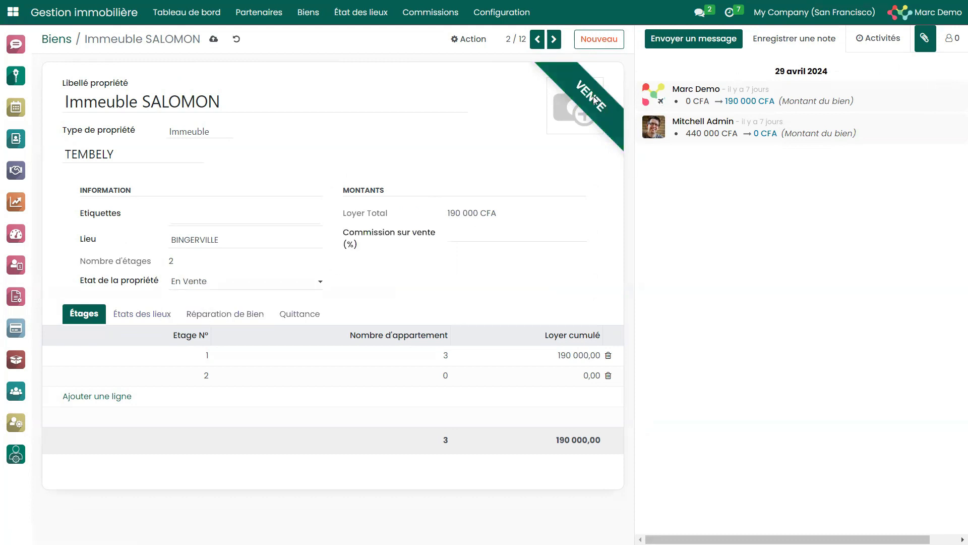
left_click(244, 281)
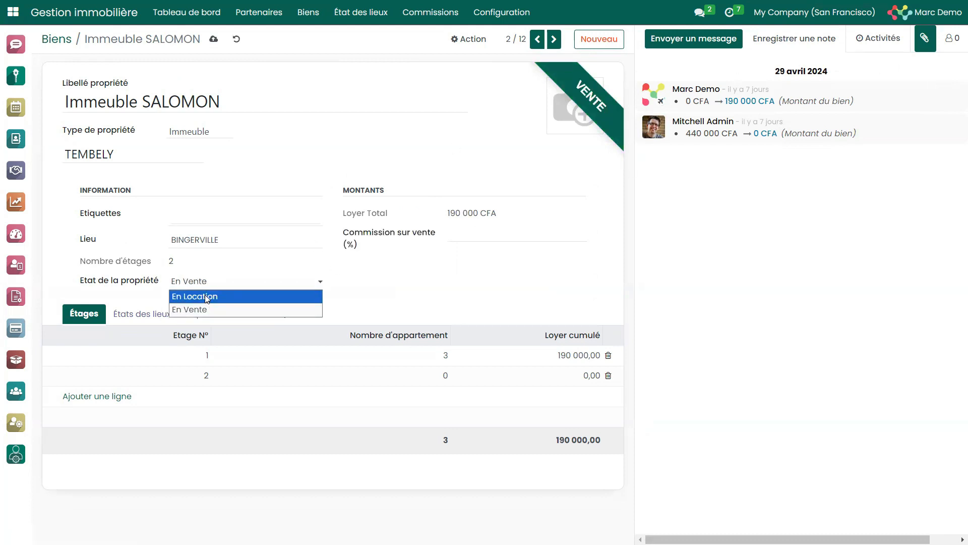
left_click(207, 298)
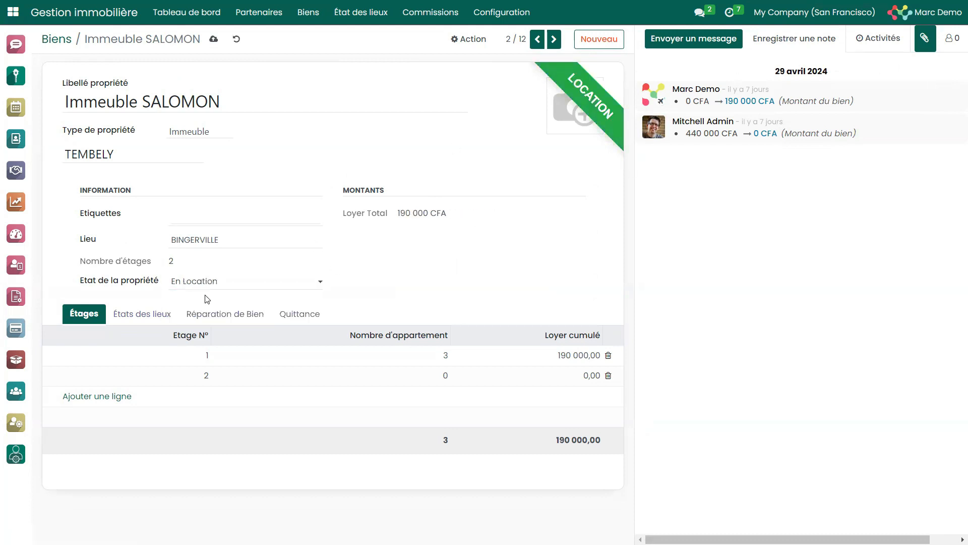
Examine the apartments on the building's floor 1 and close the floor without saving.
left_click(300, 363)
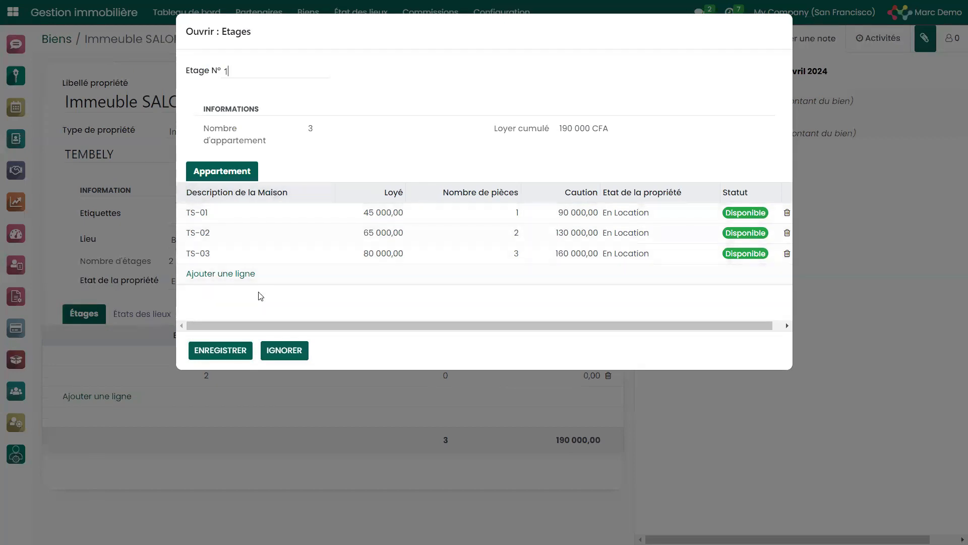
left_click(284, 350)
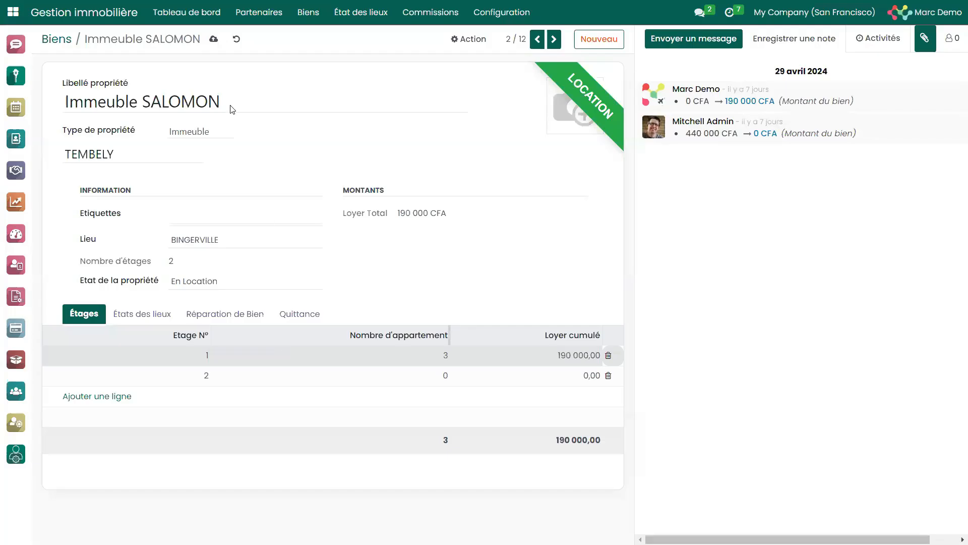
Open the Loyers list, view the rents grouped by Statut paiement, and remove that grouping.
left_click(309, 12)
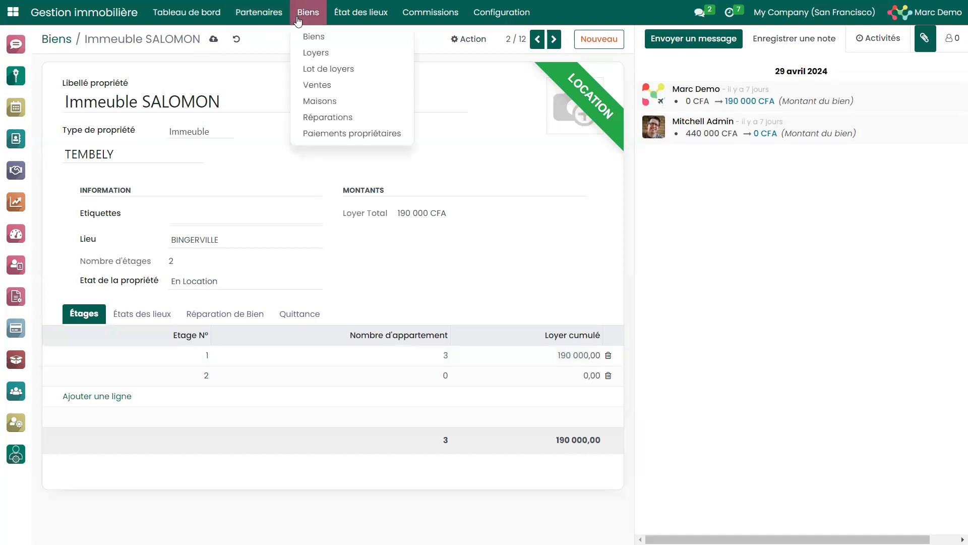
left_click(343, 58)
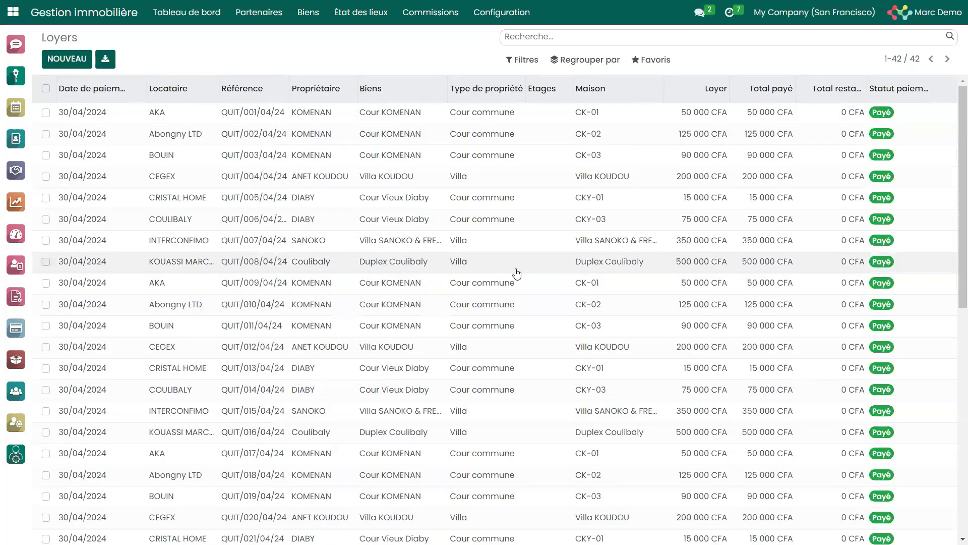
left_click(591, 62)
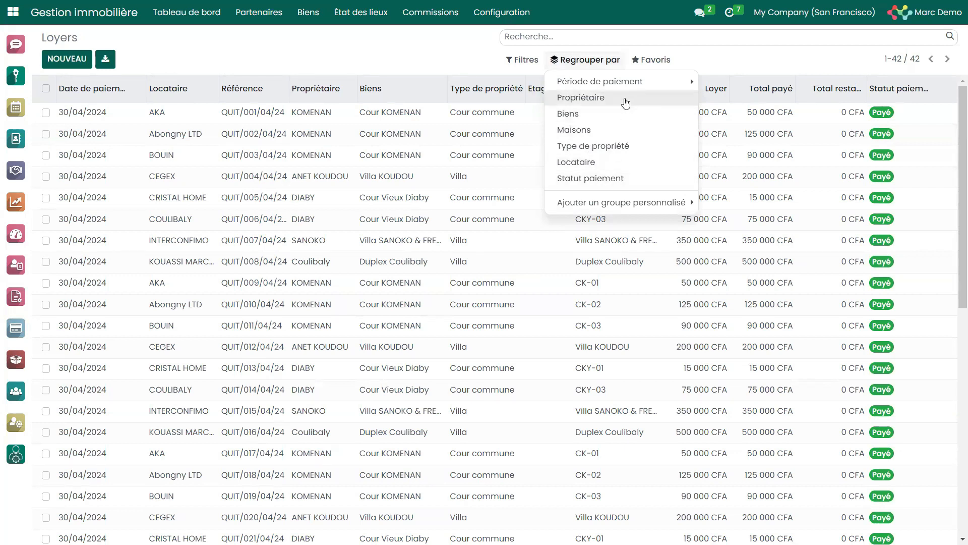
left_click(601, 179)
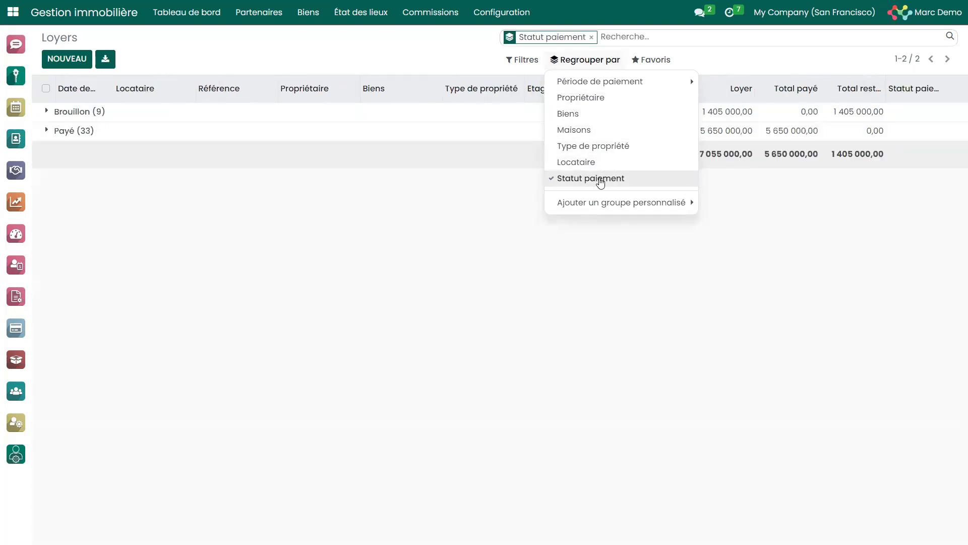
double_click(601, 179)
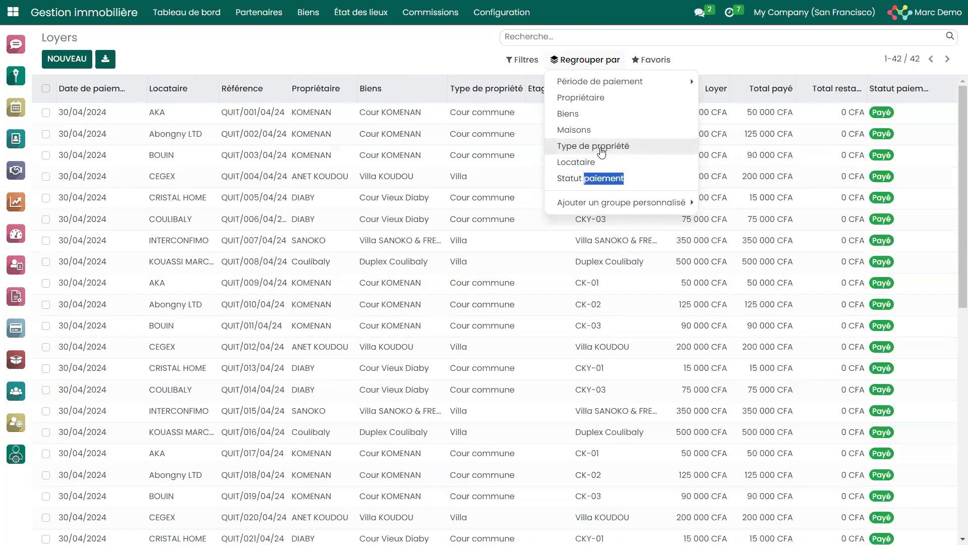
Try to group the rents by Type de propriété, Propriétaire and Locataire, and clear the combined grouping.
left_click(601, 147)
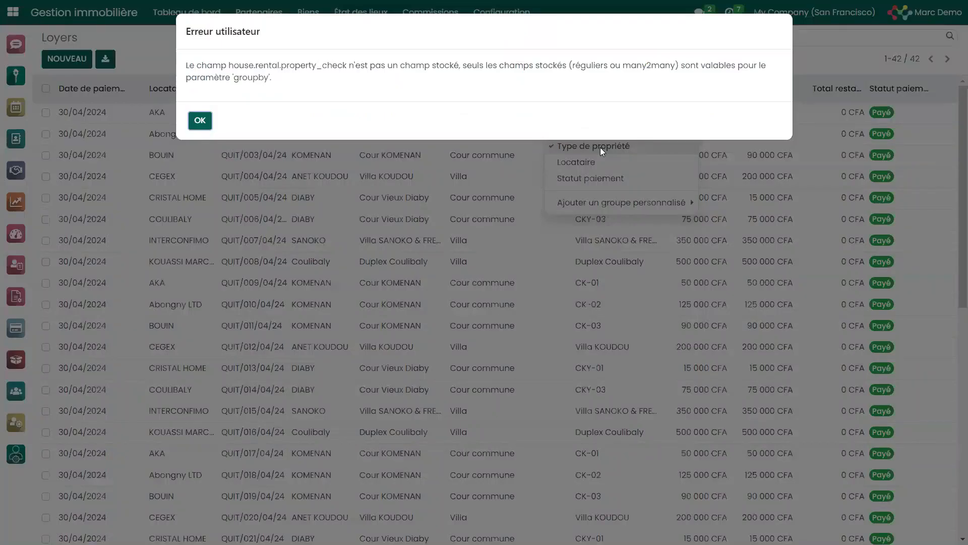
left_click(202, 122)
left_click(625, 98)
left_click(198, 123)
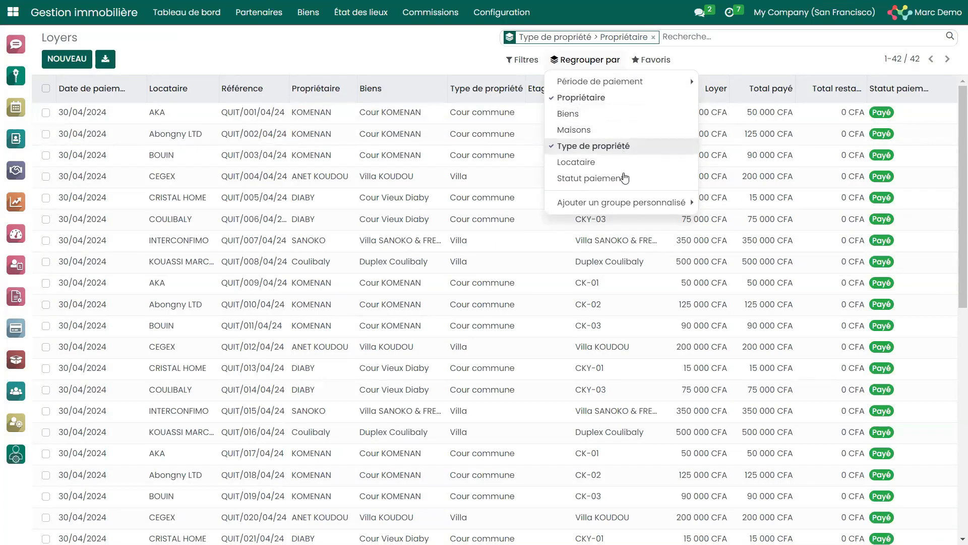
left_click(606, 203)
left_click(584, 162)
left_click(189, 118)
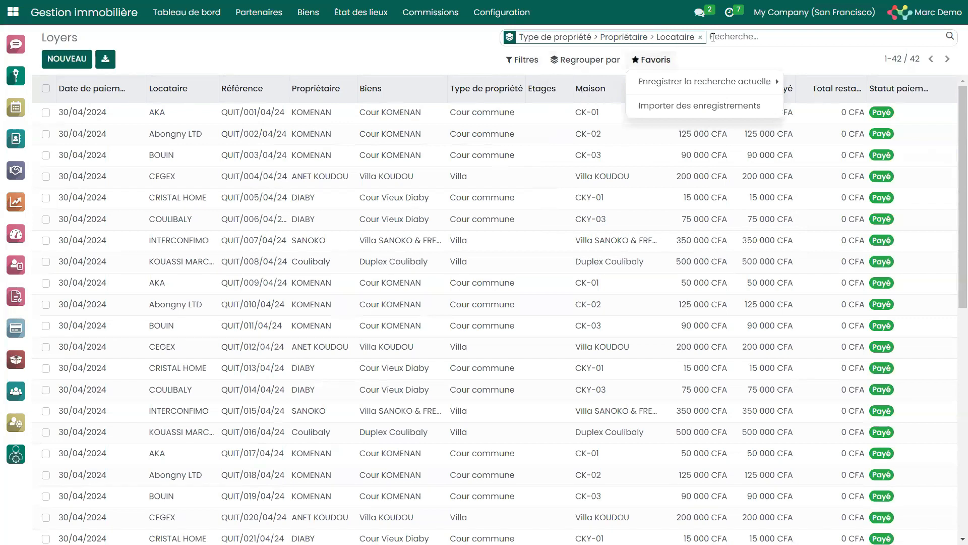
left_click(700, 37)
View the rents grouped by Période de paiement per Mois, and remove that grouping.
left_click(601, 61)
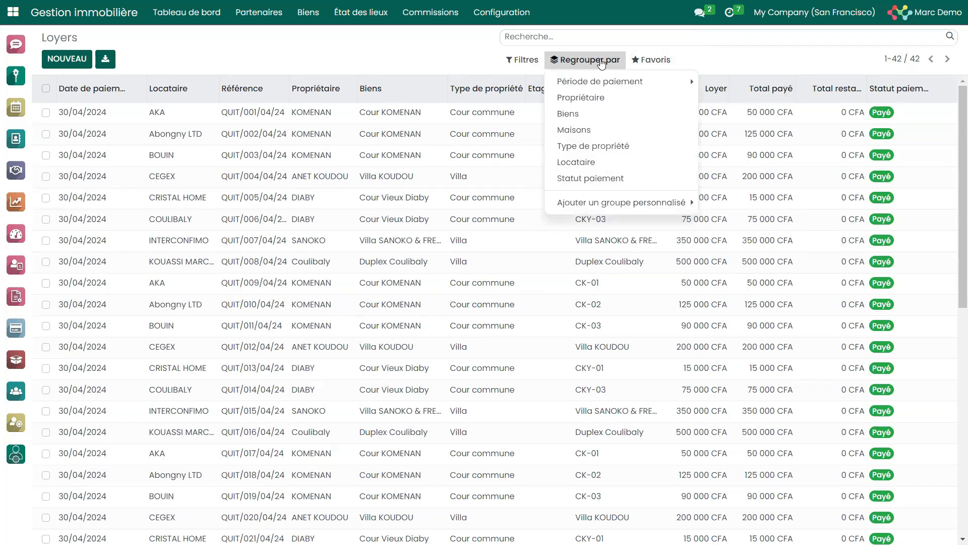
mouse_move(670, 86)
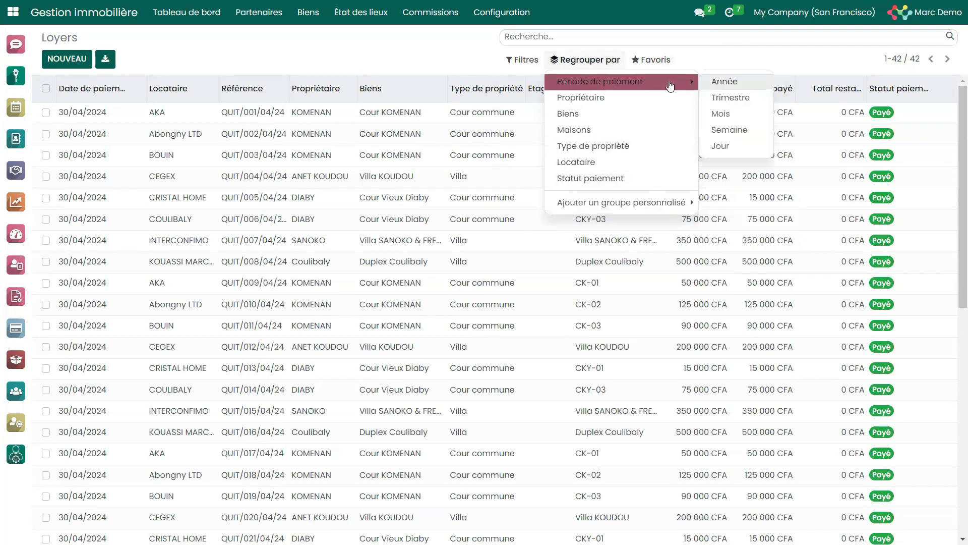
left_click(727, 117)
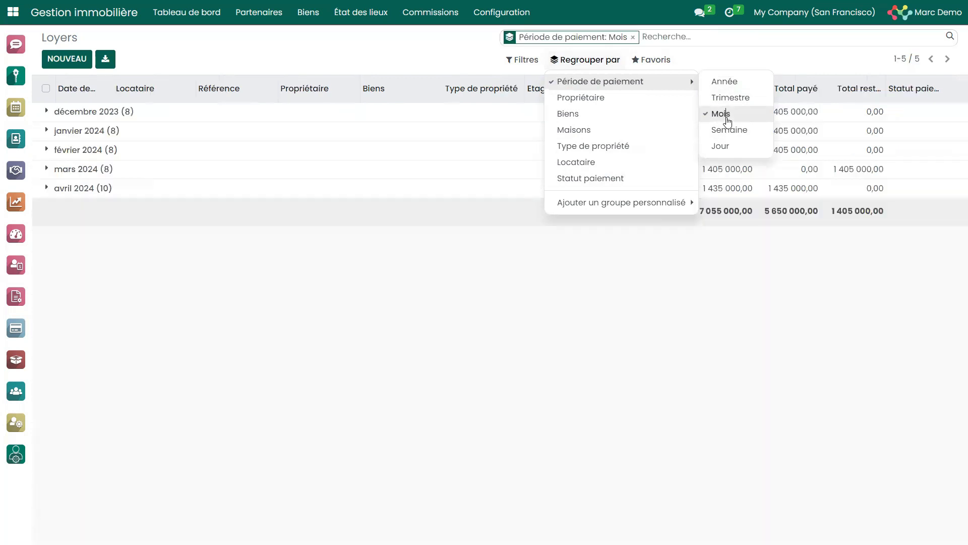
left_click(726, 115)
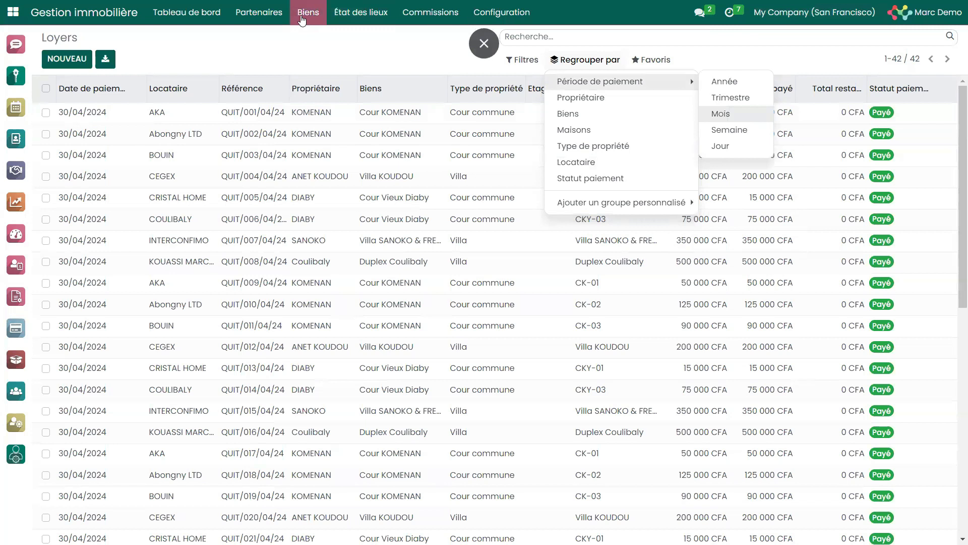
Open the janvier-2024 rent batch in Lots de loyers, review the tenants offered for rent generation, and cancel the generation.
left_click(308, 13)
left_click(349, 73)
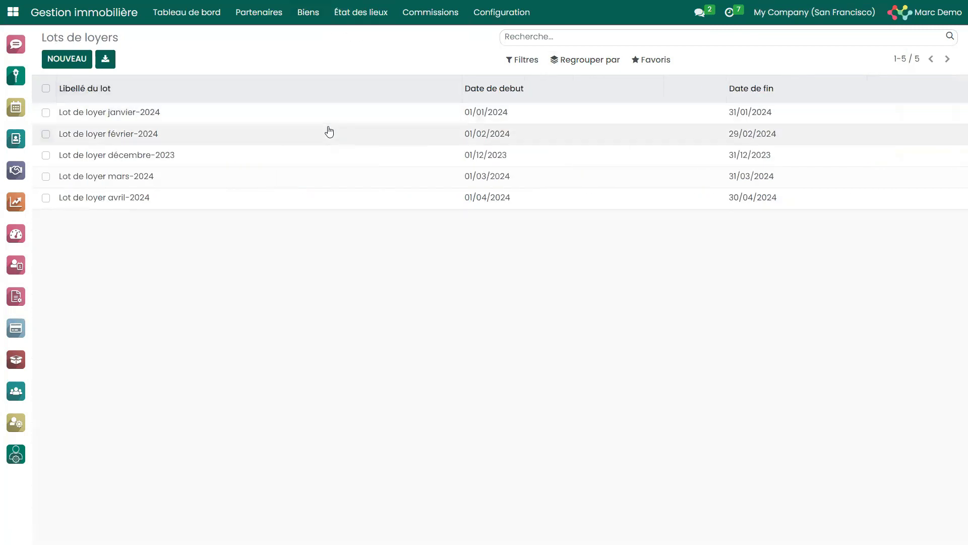
left_click(310, 116)
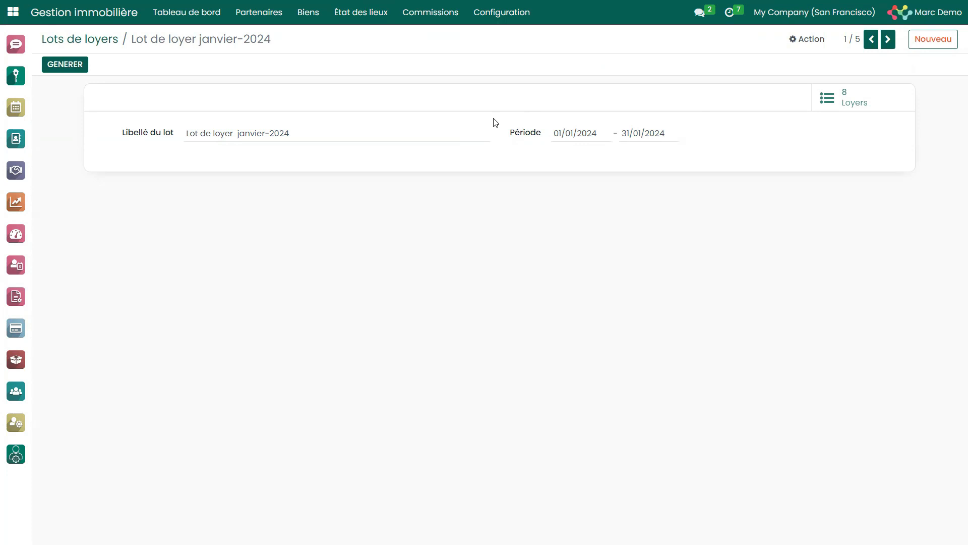
left_click(70, 66)
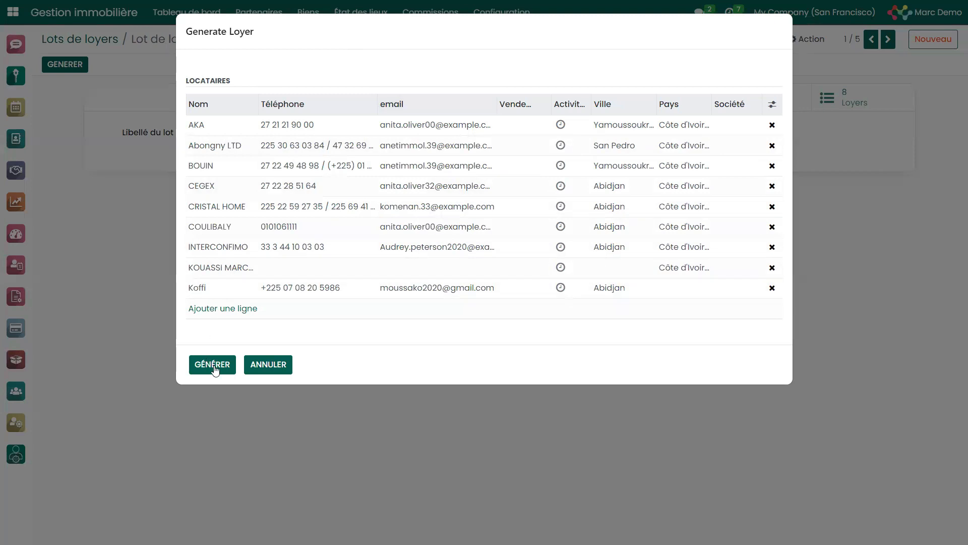
left_click(265, 366)
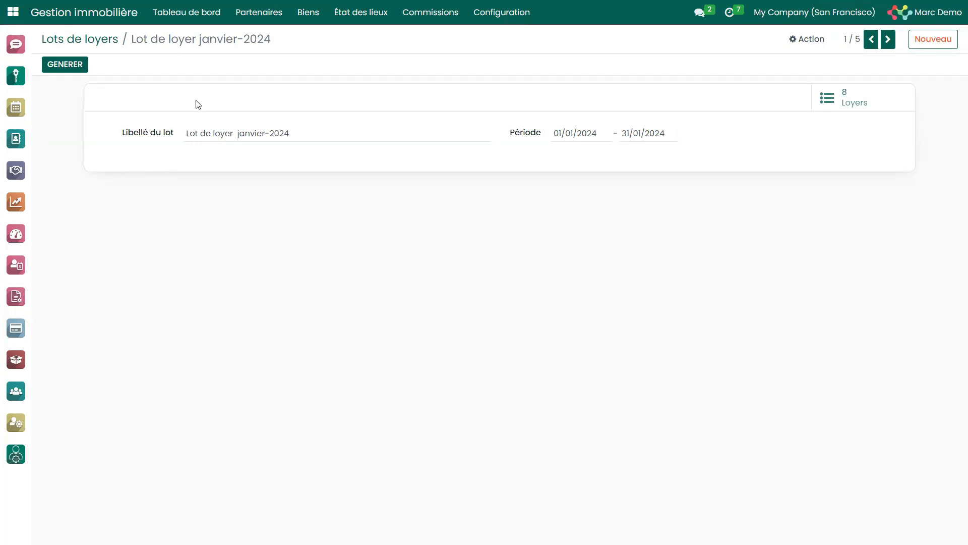
Open the Avant location inspections and browse from the Maison CK-01 record to the fourth record, examining its photos.
left_click(364, 17)
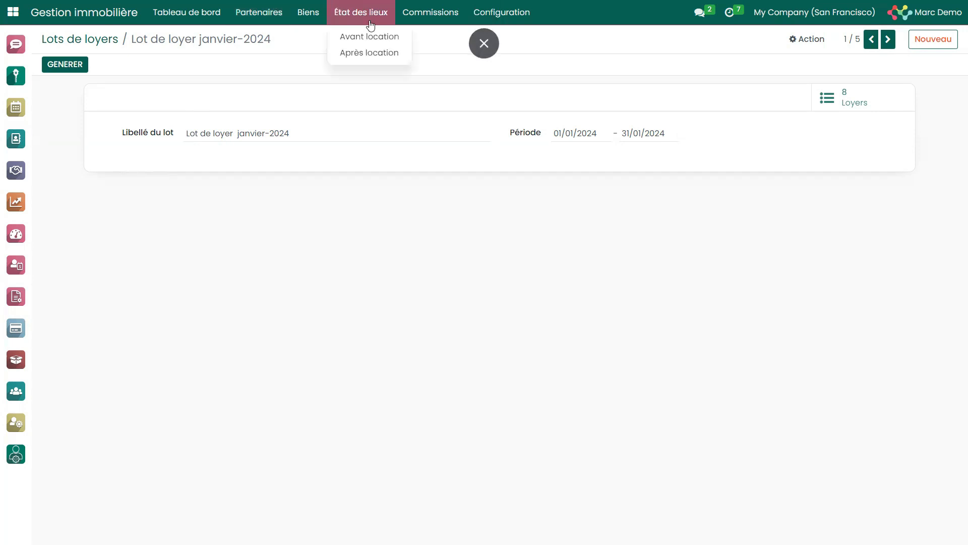
left_click(376, 36)
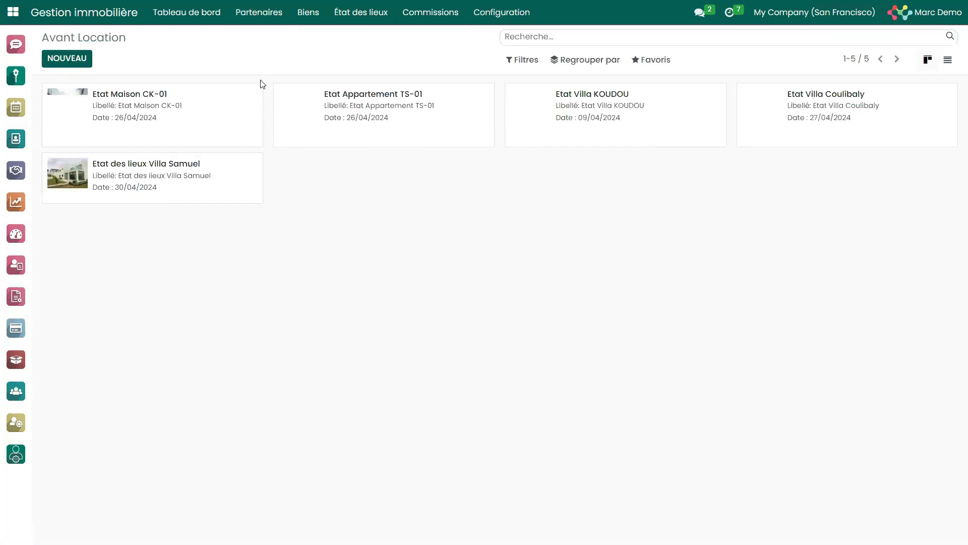
left_click(202, 99)
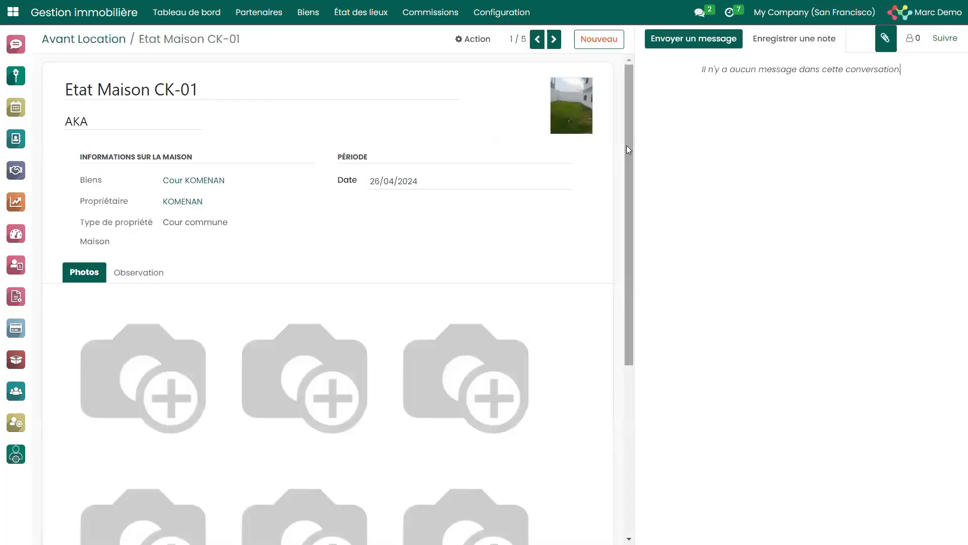
left_click(554, 40)
left_click(554, 40)
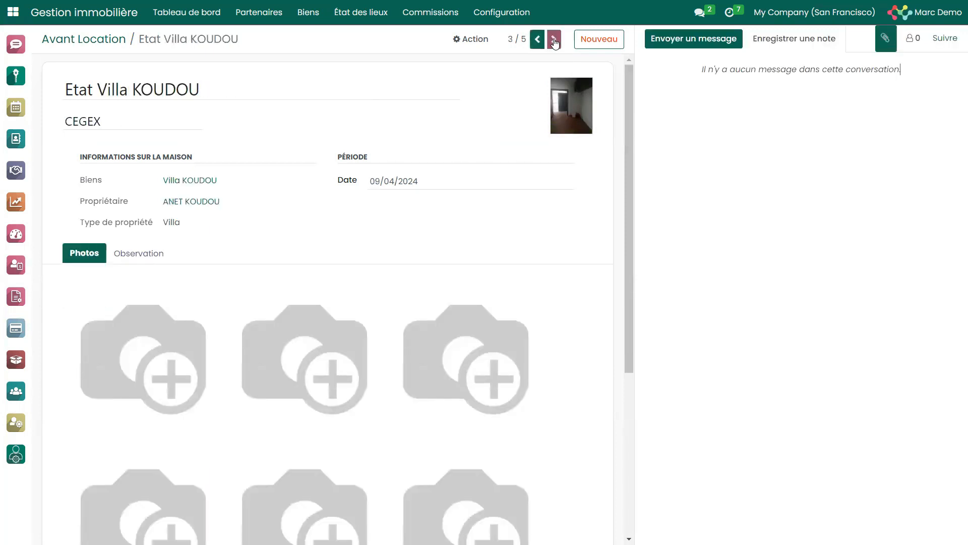
left_click(555, 40)
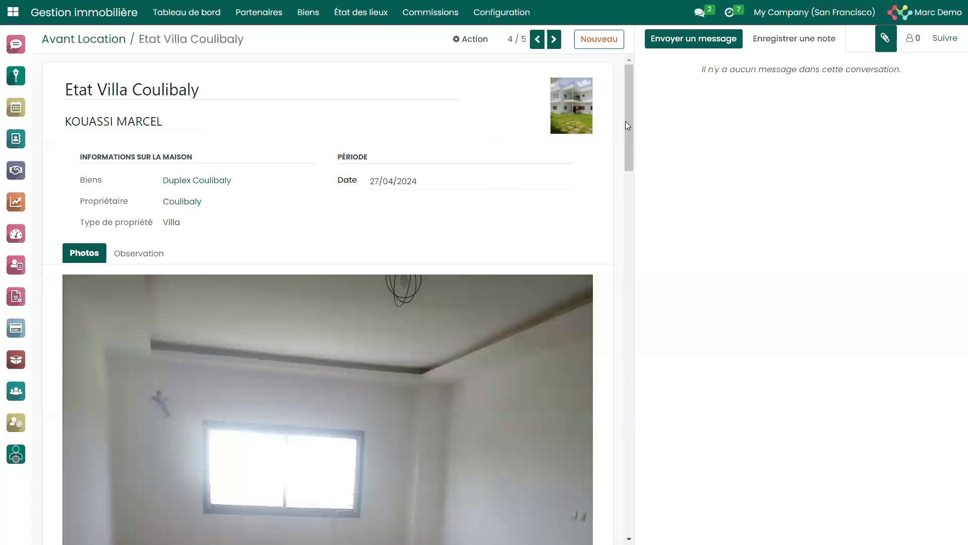
mouse_move(631, 121)
left_mouse_down()
mouse_move(625, 433)
mouse_move(620, 118)
left_mouse_up()
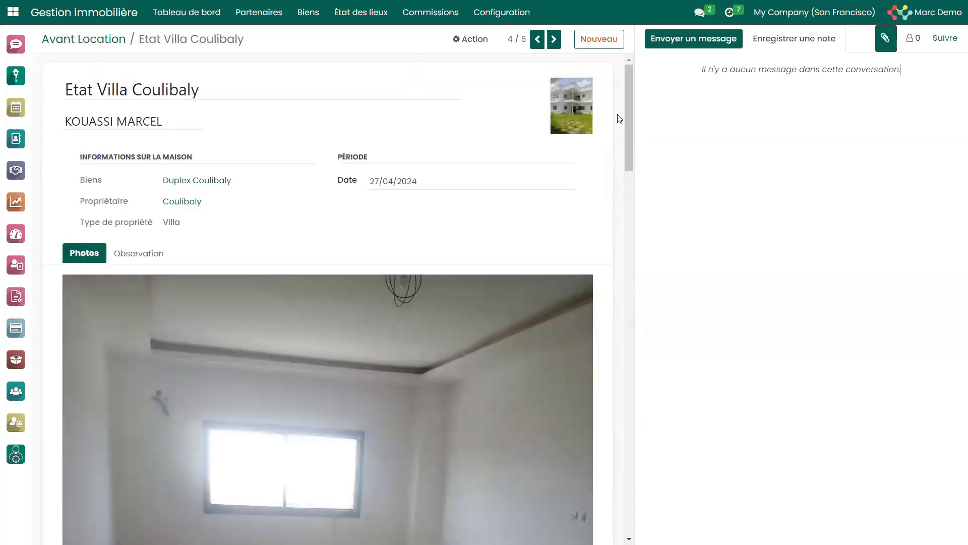
Open the Contrats Propriétaires list and examine the first contract's details, including its Commission Agence (%).
left_click(416, 20)
mouse_move(508, 14)
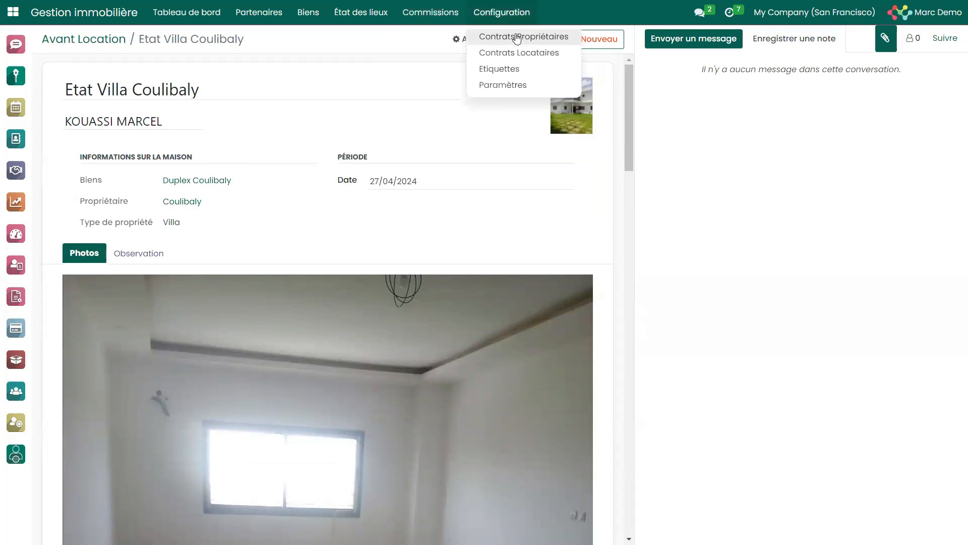
left_click(519, 37)
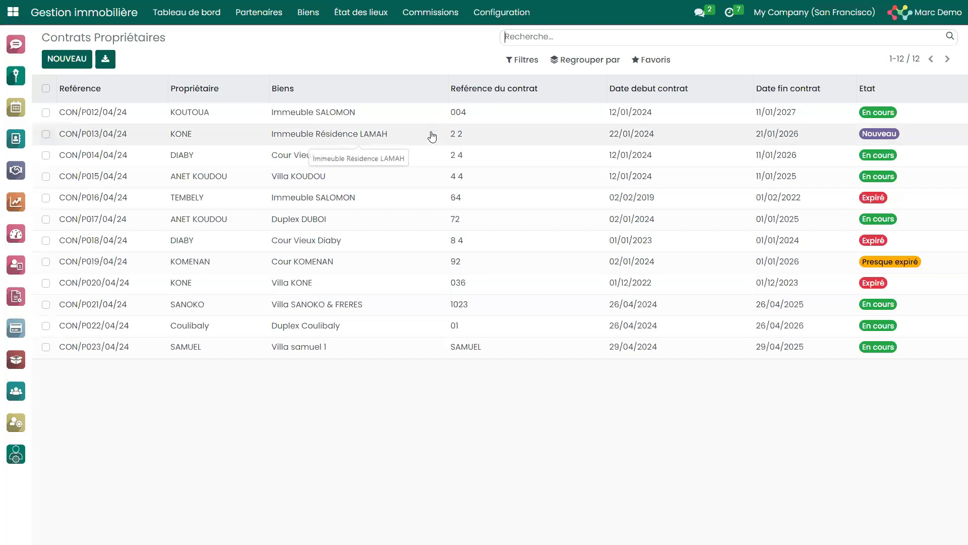
left_click(537, 122)
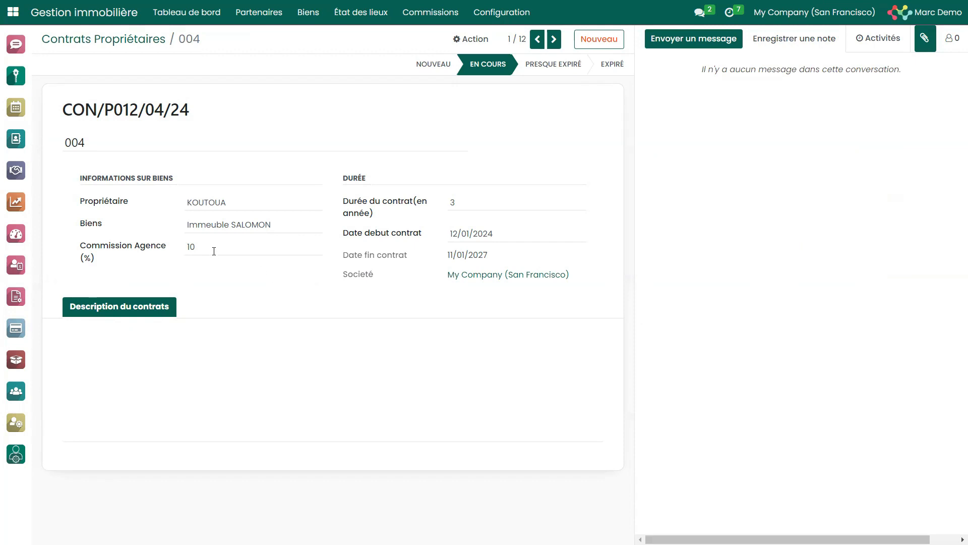
double_click(190, 247)
Open the Contrats Locataires list and view the details of the first tenant contract, for house CK-01.
left_click(501, 19)
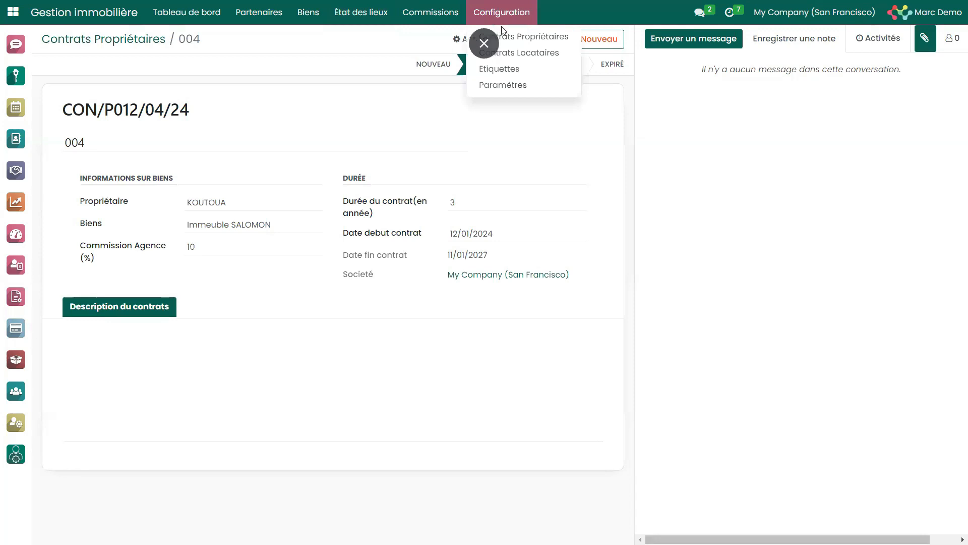
left_click(546, 58)
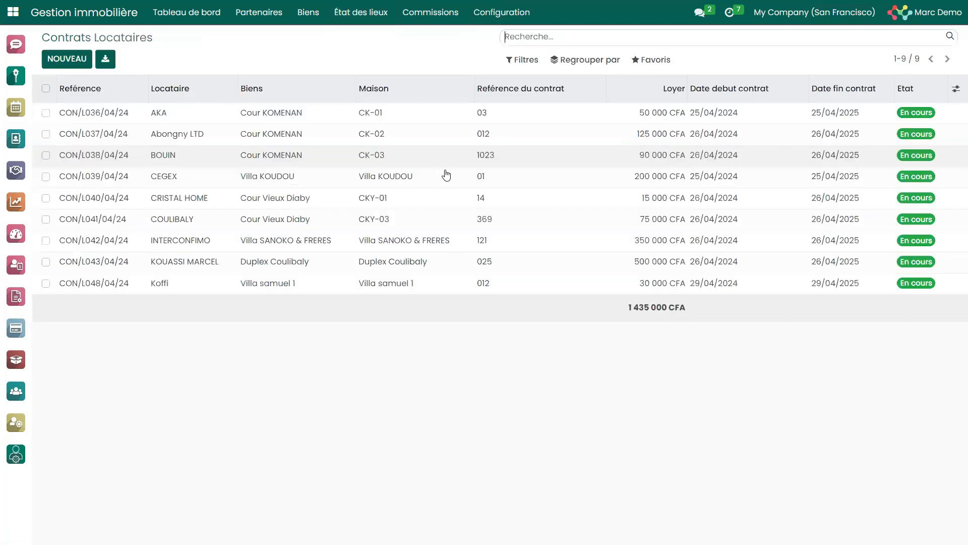
left_click(562, 126)
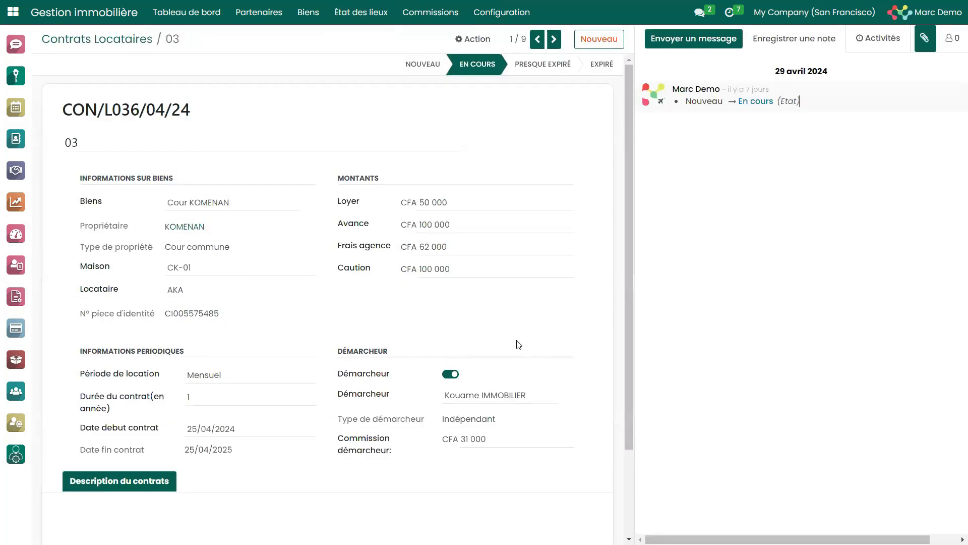
Examine the Frais agence amount and the Démarcheur details in the tenant contract for house CK-01.
left_click(309, 12)
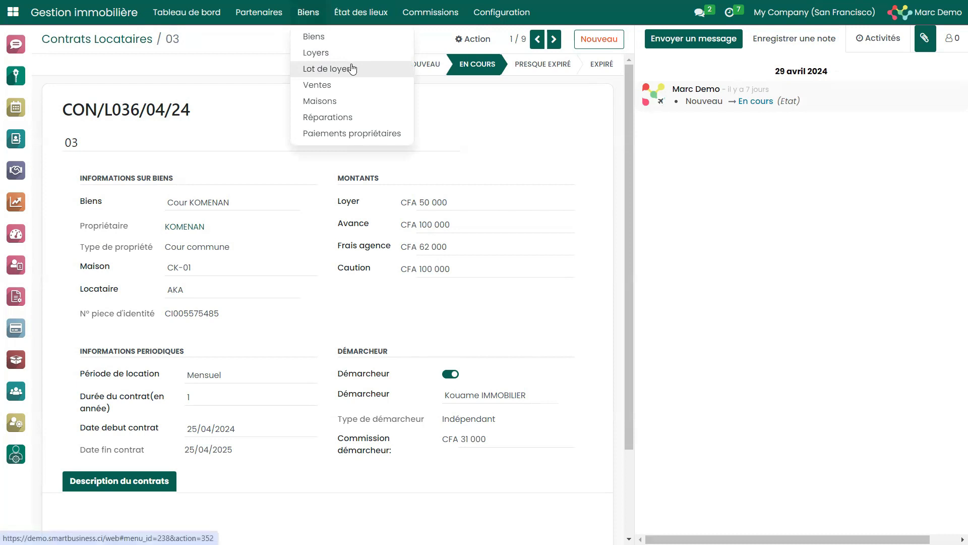
left_click(544, 322)
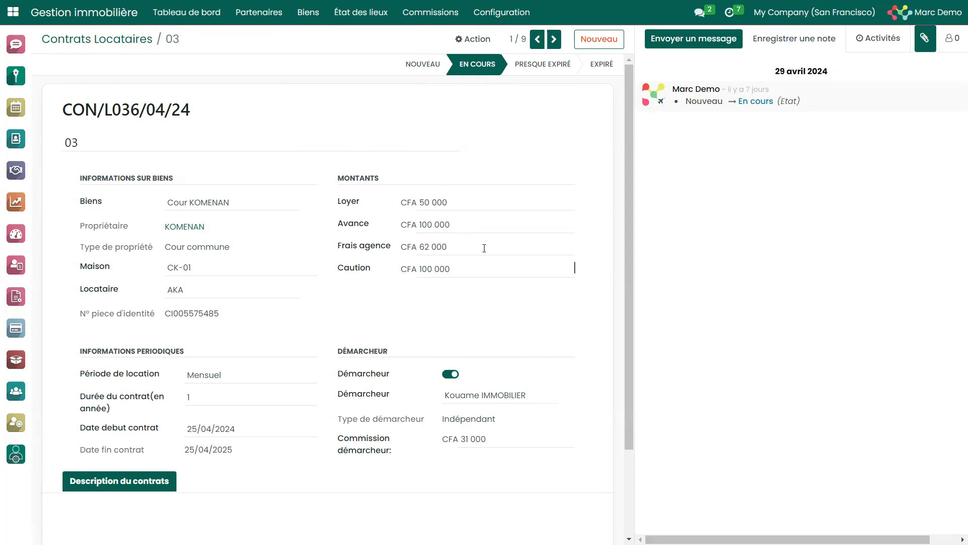
double_click(437, 245)
left_click_drag(627, 239, 626, 304)
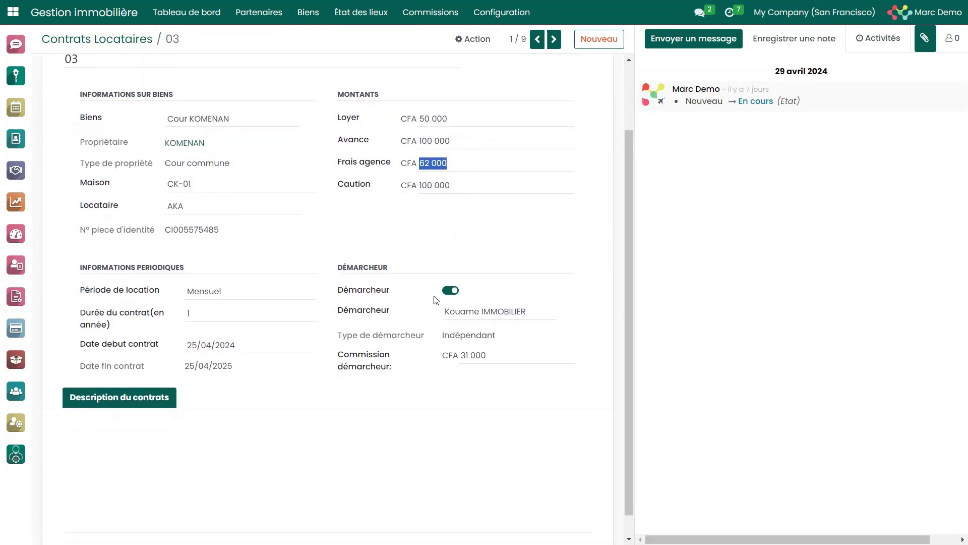
Try L2I L' IMMOBILIERE INTERNATIONALE and an individual broker as the contract's Démarcheur, and finally select Lickahimmo.
mouse_move(488, 304)
left_click(532, 314)
left_click(531, 364)
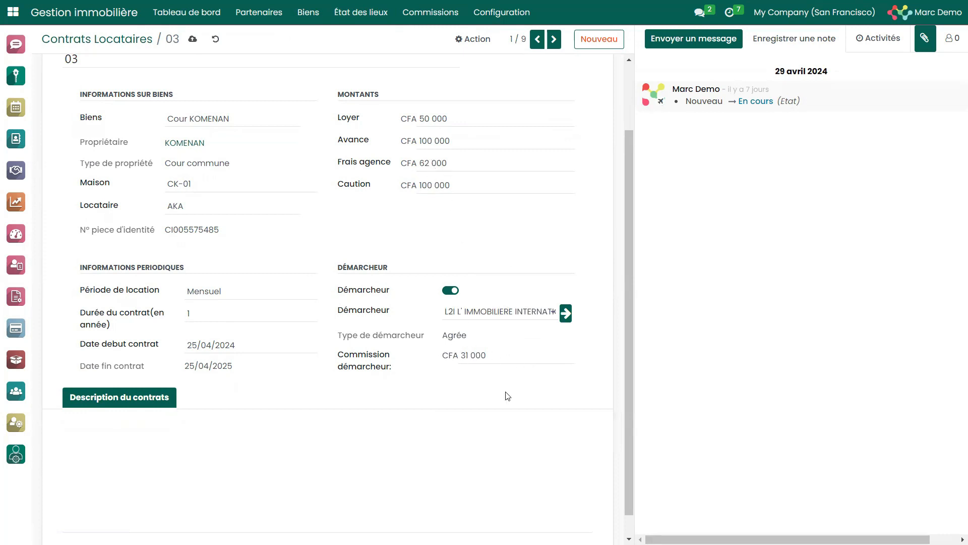
left_click(512, 311)
left_click(505, 330)
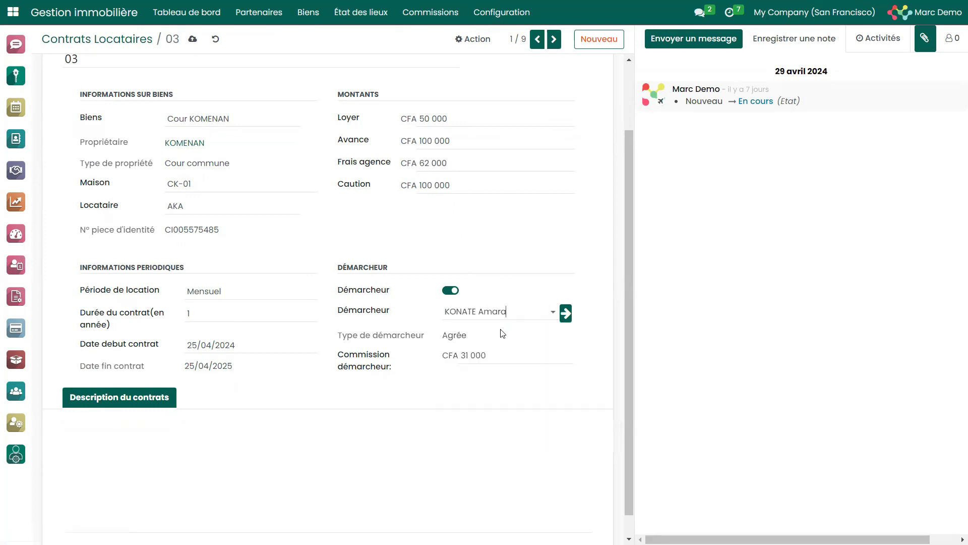
left_click(515, 311)
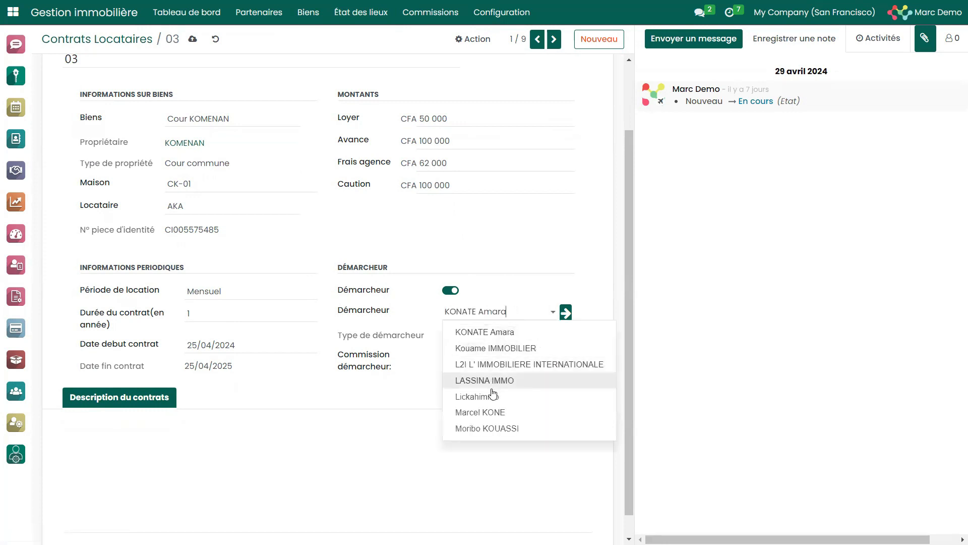
left_click(491, 396)
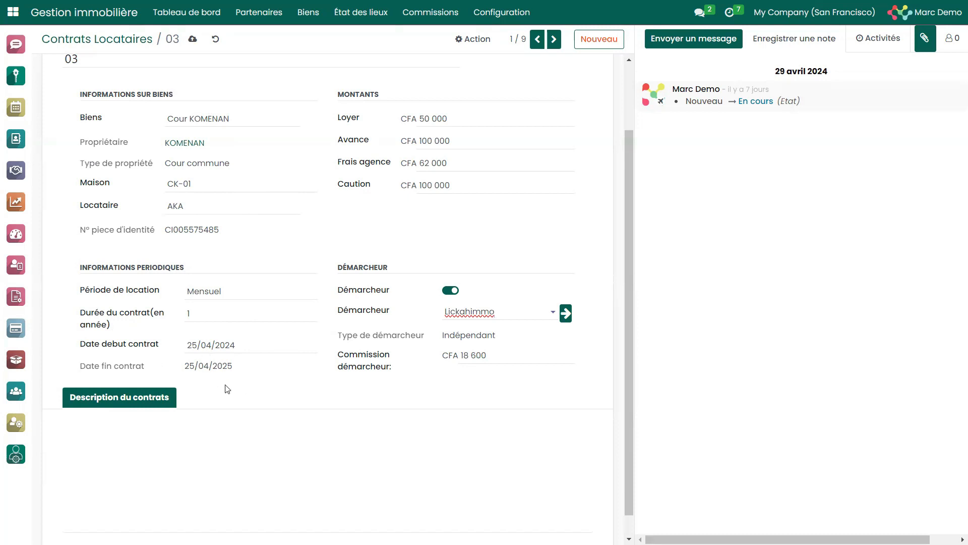
Try a Durée du contrat of 2 years on the tenant contract, and set it to 5 years.
left_click(203, 314)
type("2")
left_click(207, 316)
type("5")
left_click(181, 454)
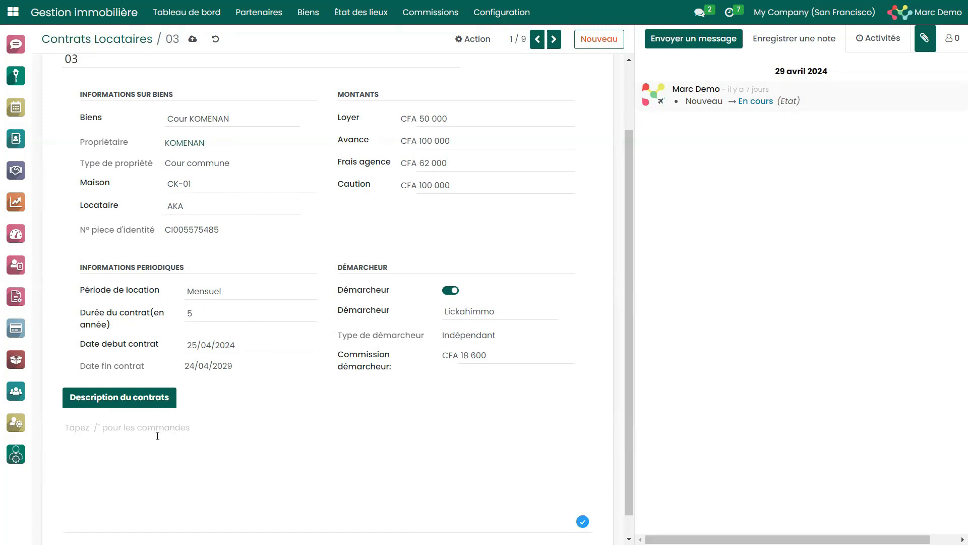
left_click(927, 40)
left_click_drag(632, 155, 625, 93)
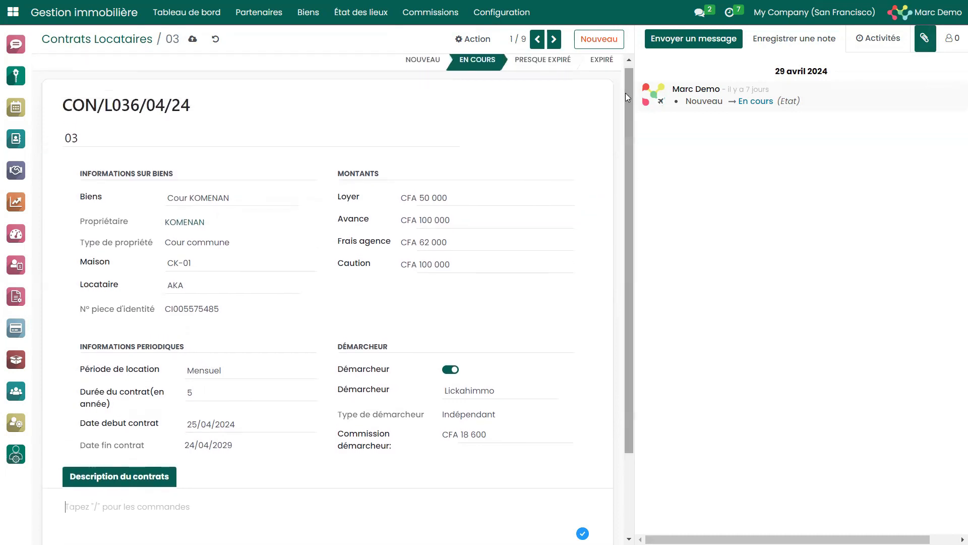
Open the module's Étiquettes configuration to view the property types, and view the Paramètres list with its journal and commission account.
left_click(502, 12)
left_click(526, 85)
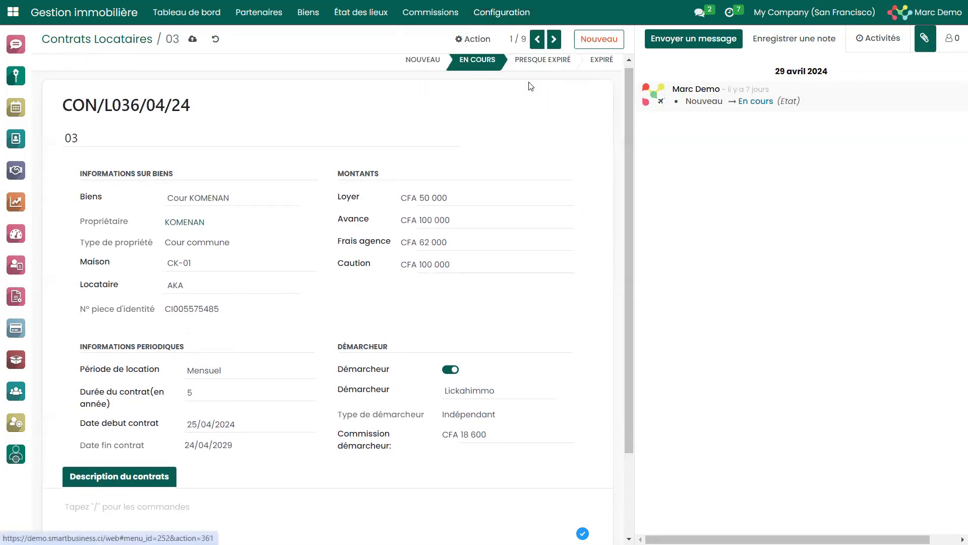
left_click(495, 15)
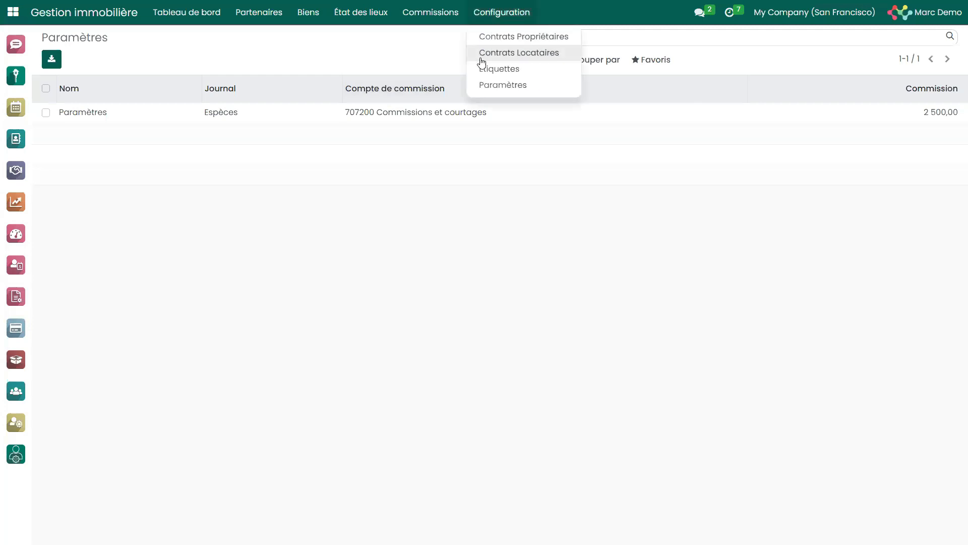
left_click(493, 71)
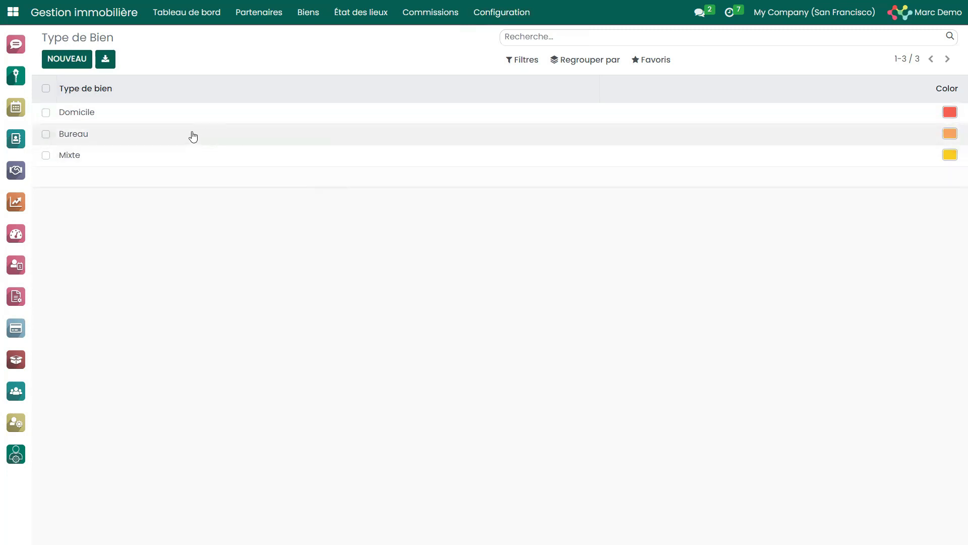
left_click(514, 18)
left_click(513, 86)
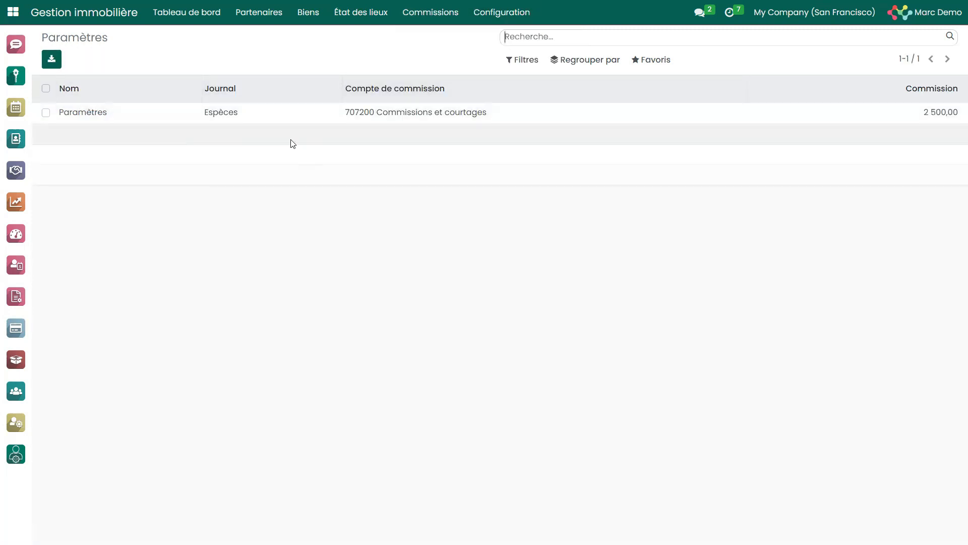
Open the Ventes list, and browse the Maisons cards with their rents, deposits and availability.
left_click(308, 17)
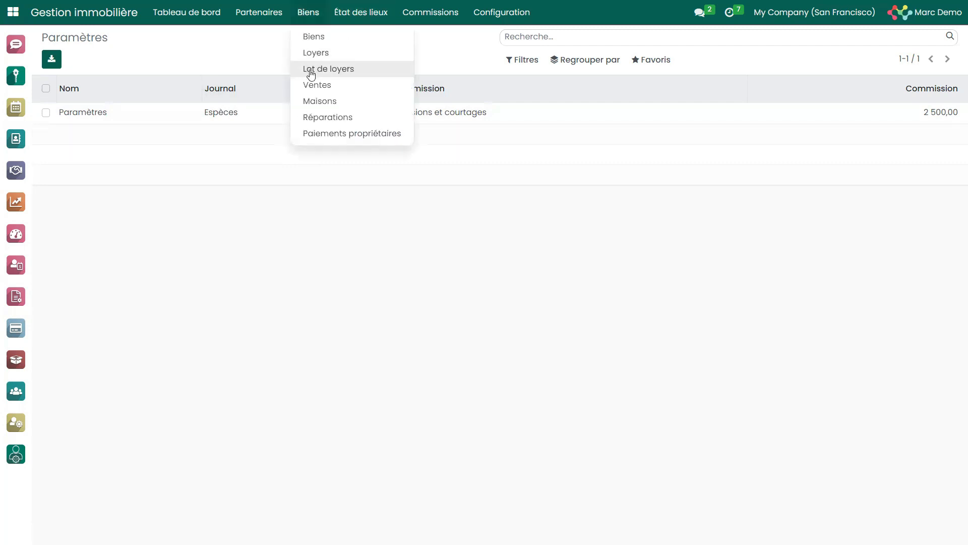
left_click(343, 91)
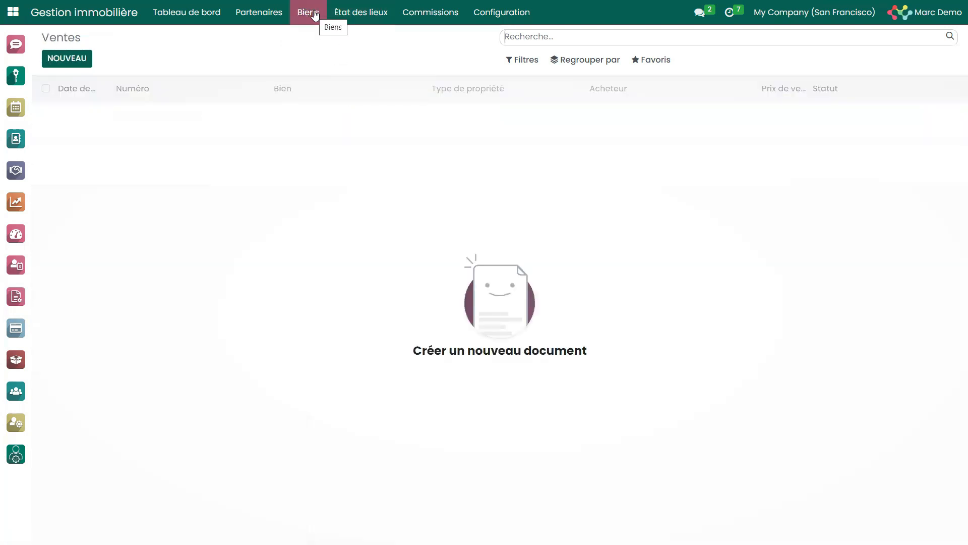
left_click(315, 15)
left_click(334, 102)
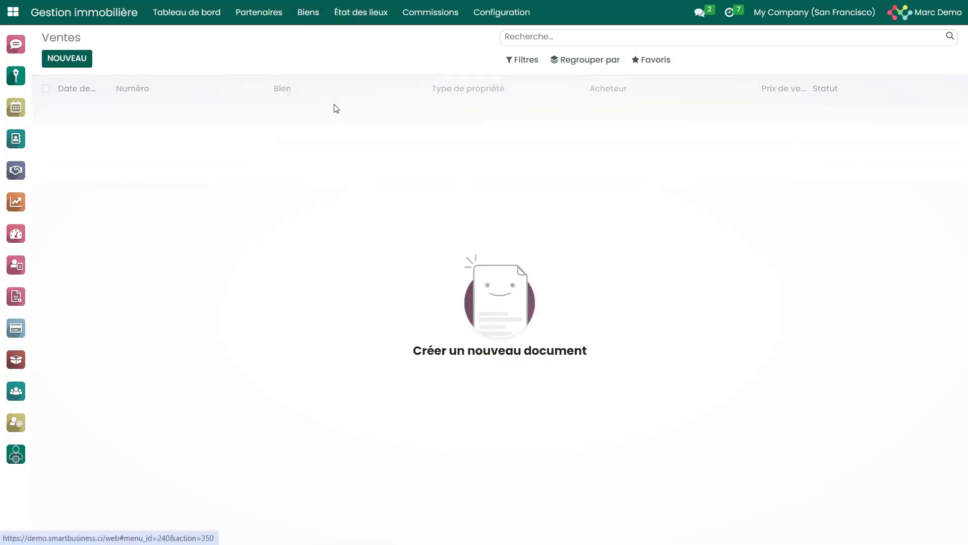
scroll(954, 184, "down", 3)
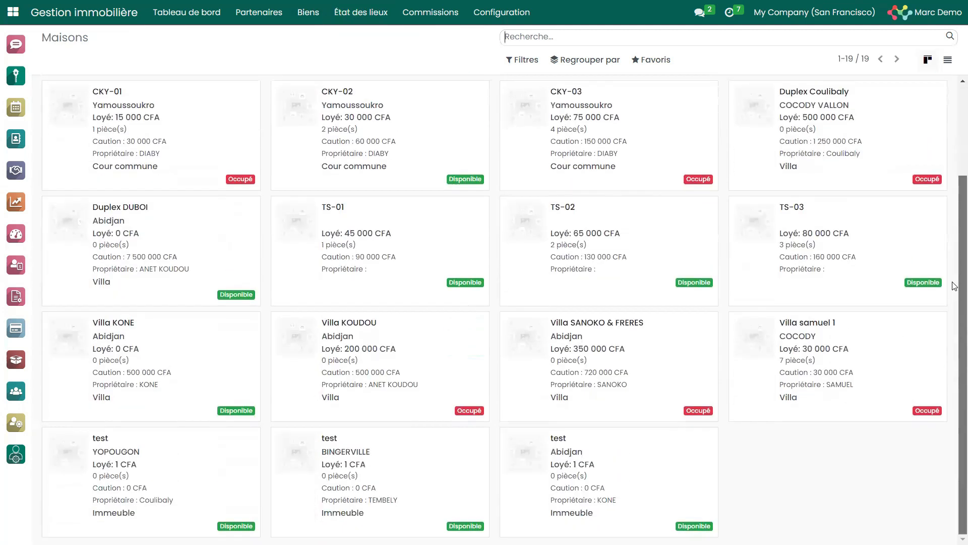
scroll(954, 393, "up", 3)
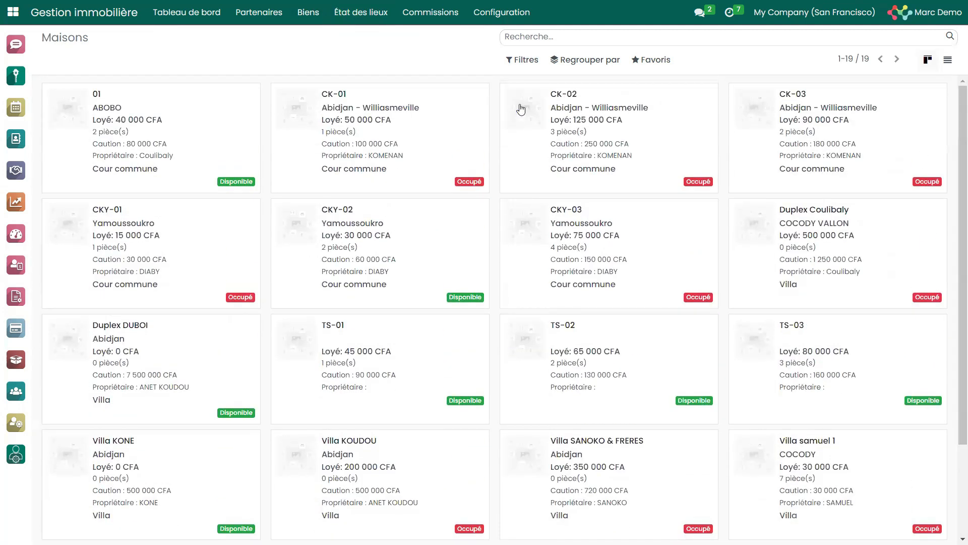
View the Réparations list and open the Paiements propriétaires list.
left_click(308, 15)
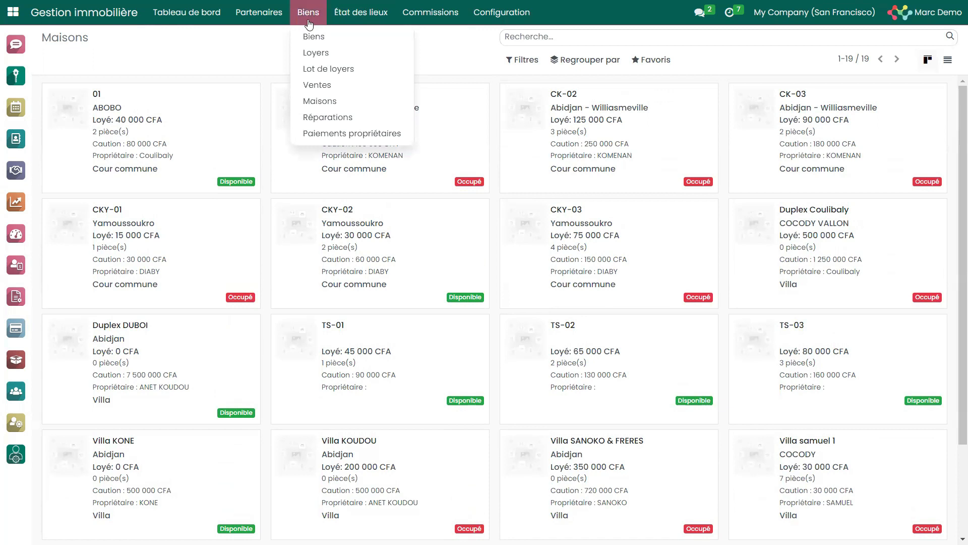
left_click(360, 119)
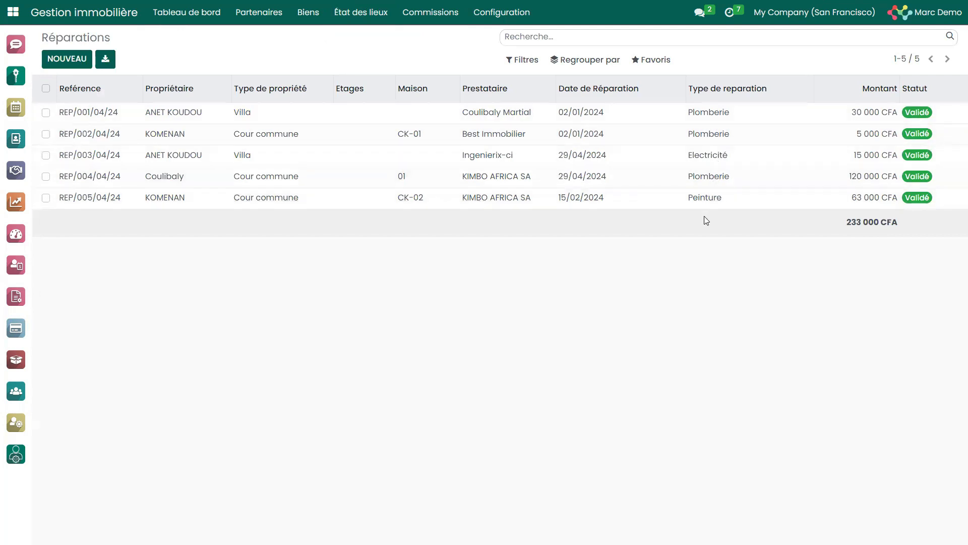
left_click(309, 19)
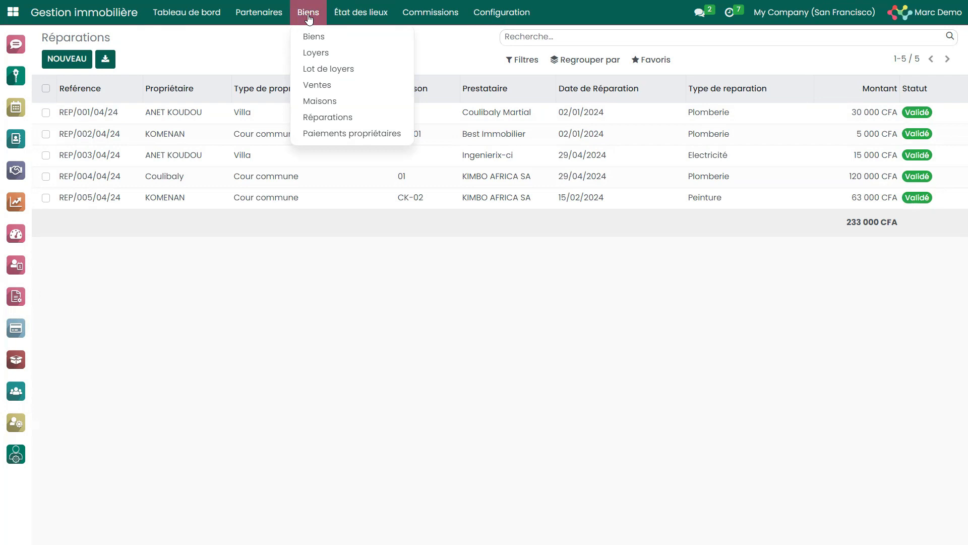
left_click(368, 134)
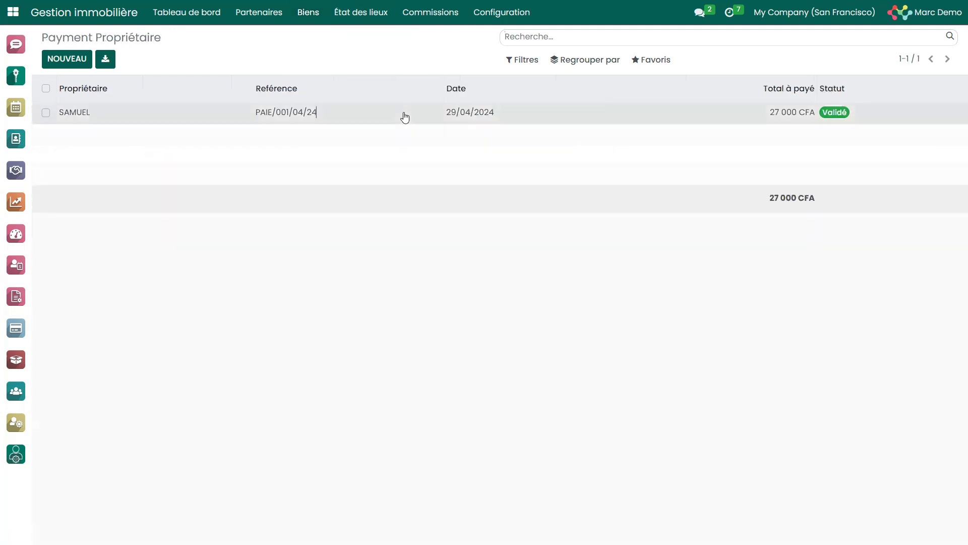
Open the owner payment dated 29/04/2024, examine the commission and Montant à reverser of its Villa samuel 1 line, and close that detail.
left_click(403, 112)
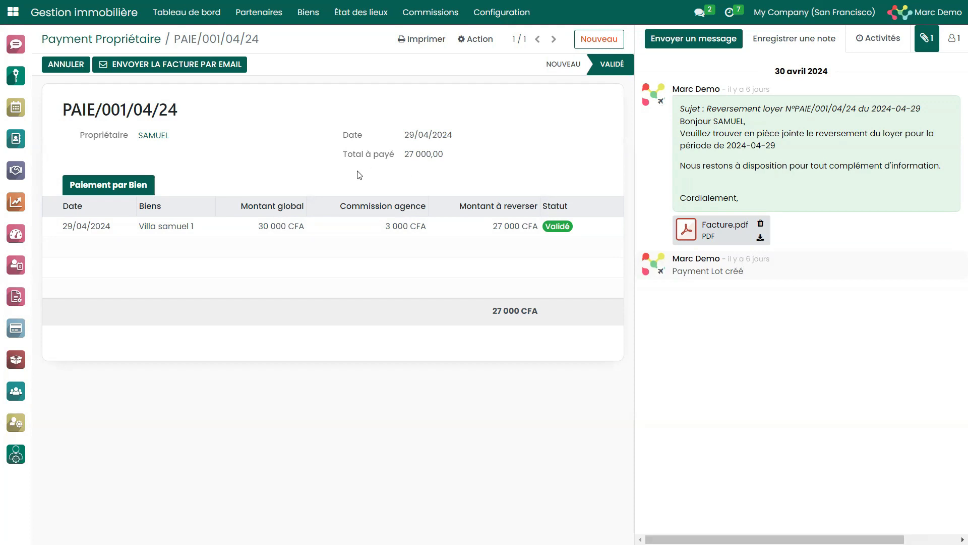
left_click(346, 226)
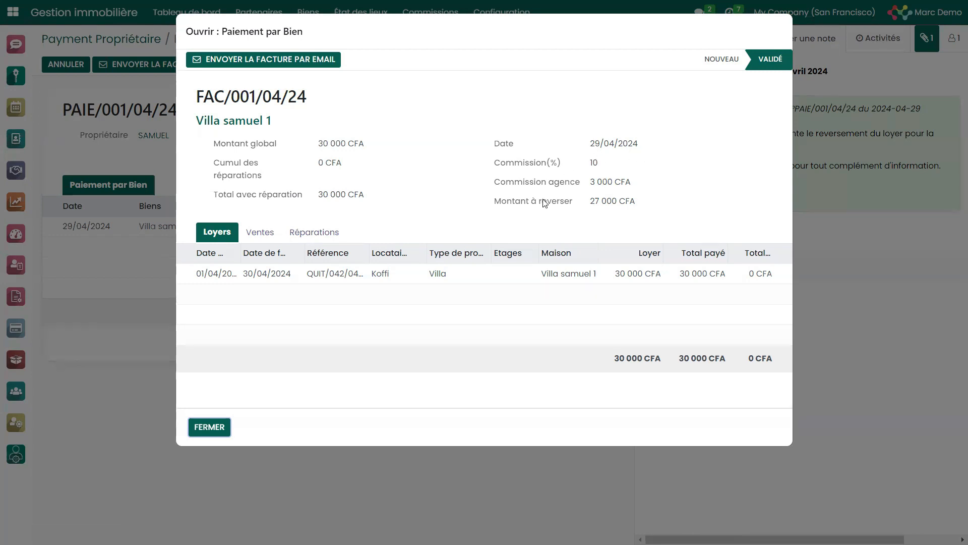
left_click_drag(595, 202, 659, 212)
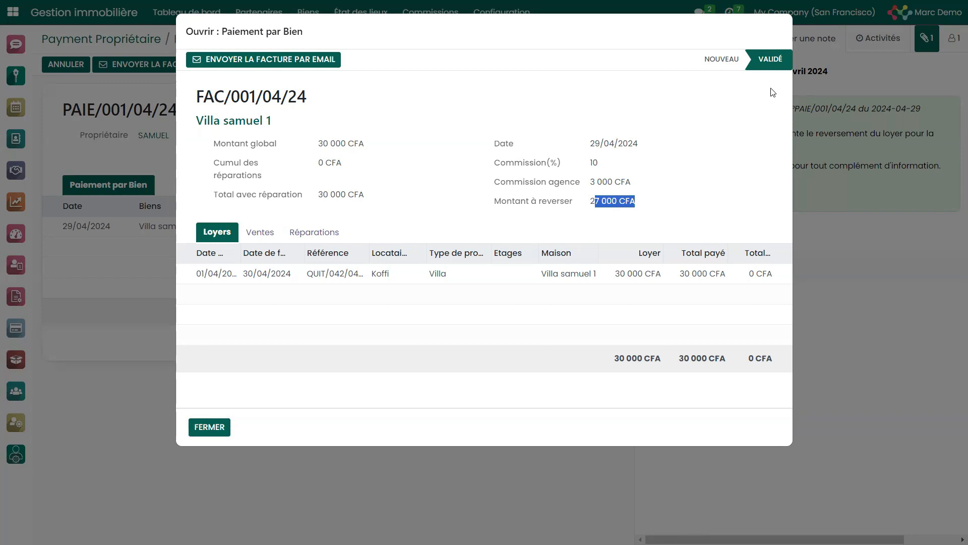
left_click(210, 427)
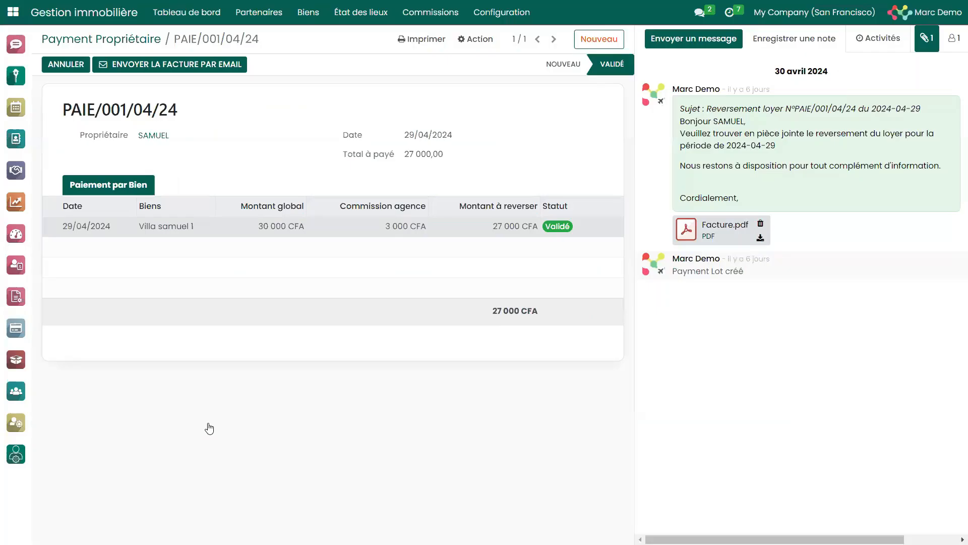
Open the April 2024 agency commission record for Villa samuel 1 and view its linked accounting entry.
left_click(413, 15)
left_click(426, 42)
left_click(534, 115)
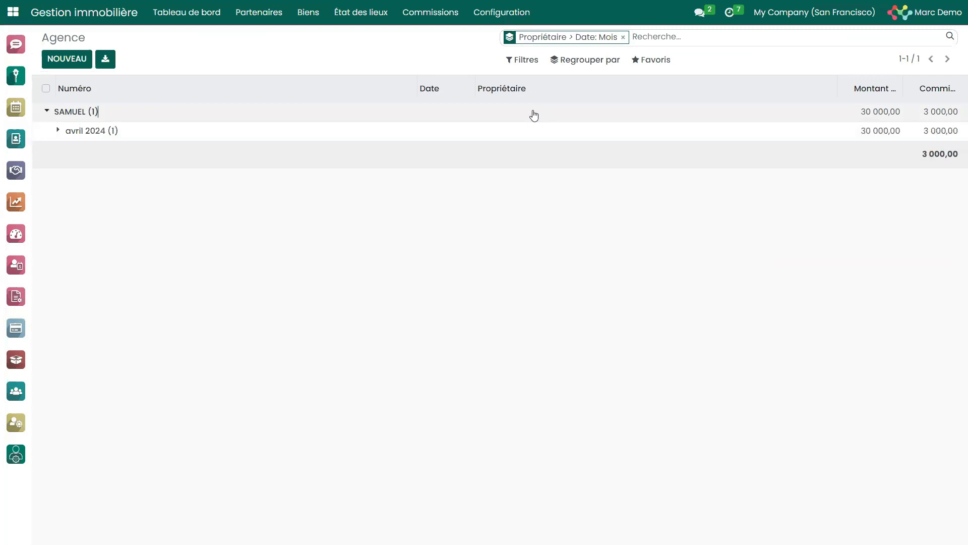
left_click(545, 135)
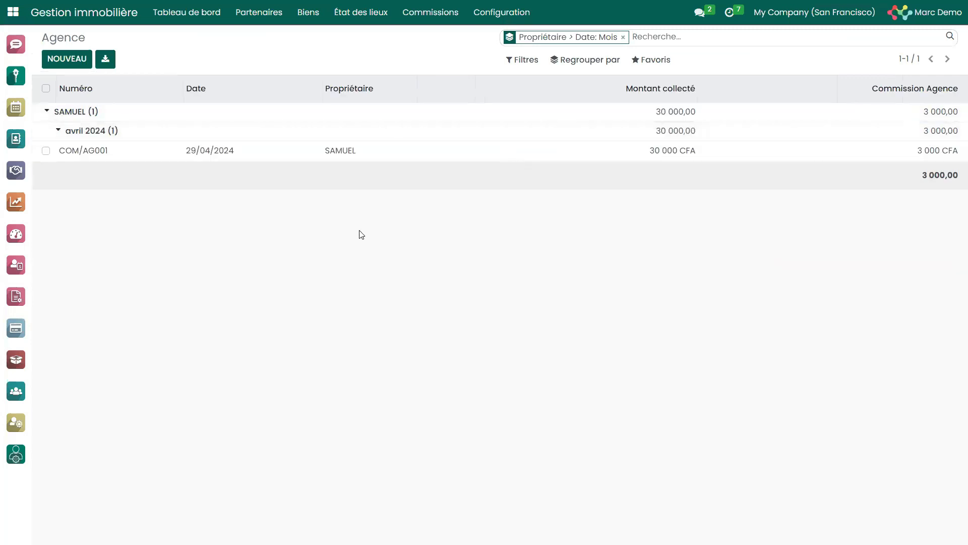
left_click(396, 161)
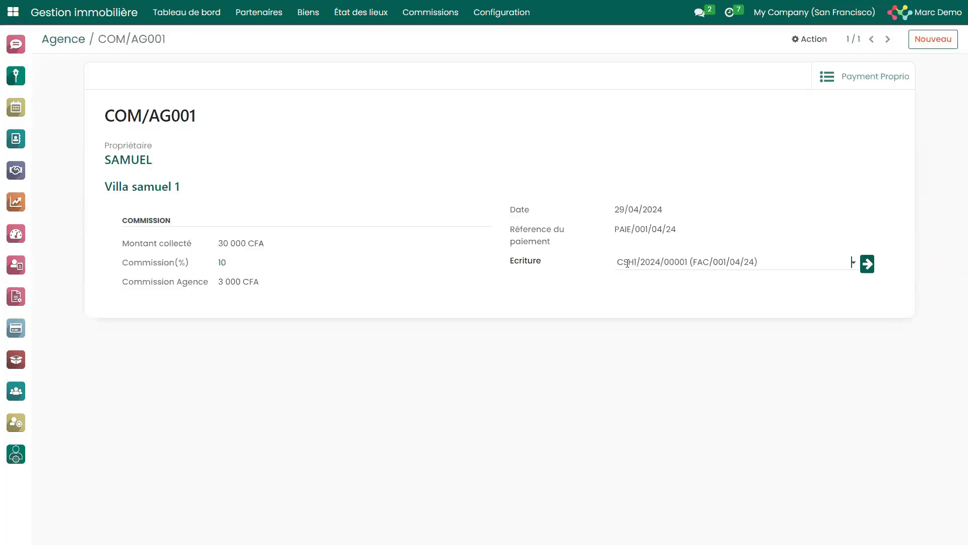
left_click(868, 263)
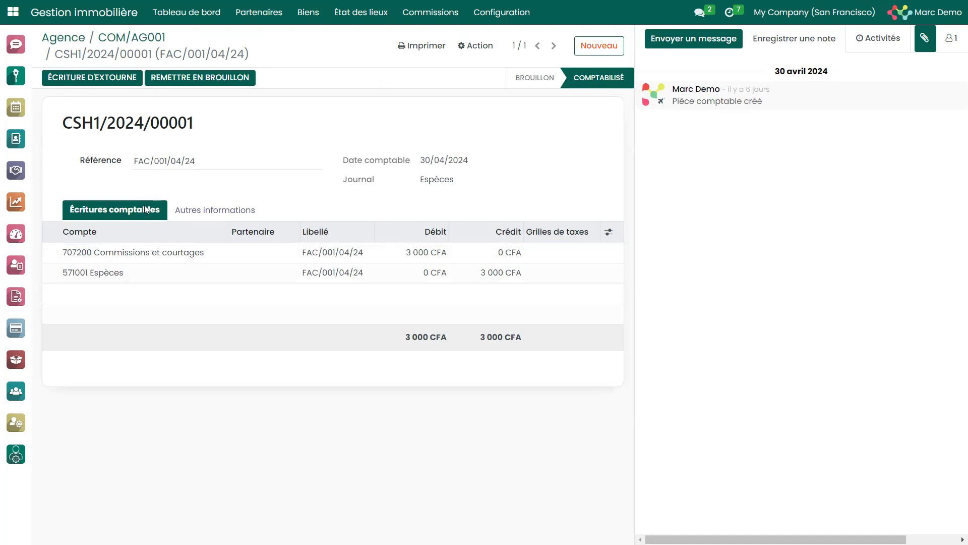
View the Comptabilité dashboard and return to the Gestion immobilière dashboard.
left_click(16, 296)
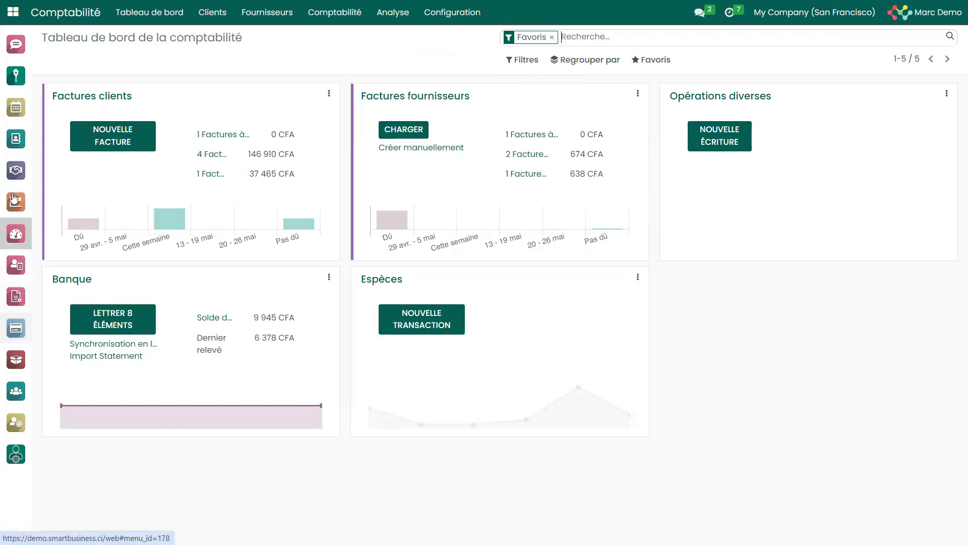
left_click(19, 76)
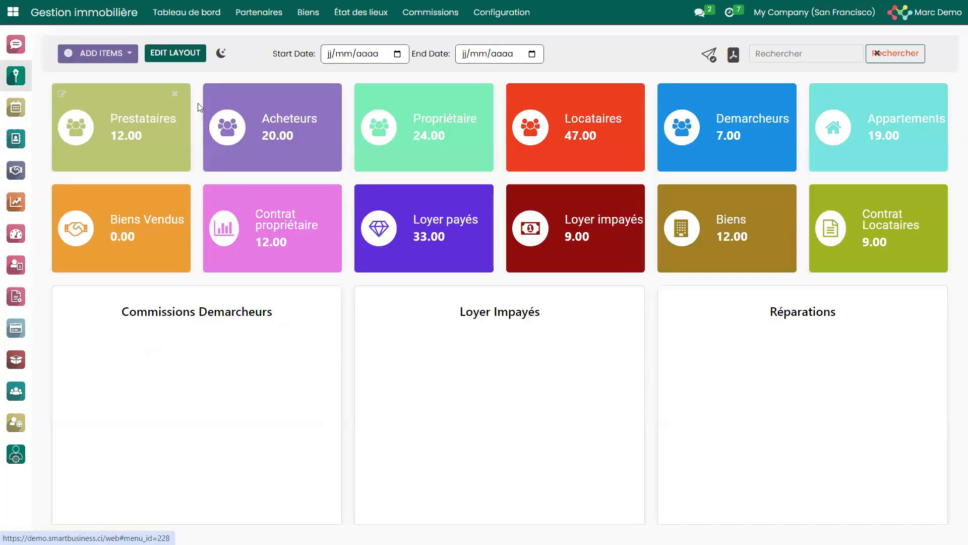